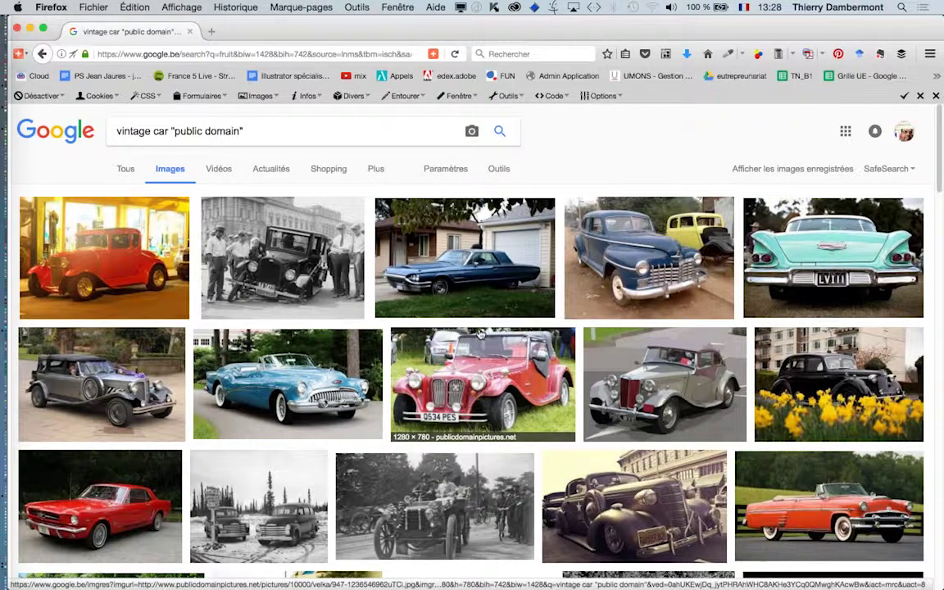
Step: Look through the image results for vintage car "public domain" for a suitable car photo
scroll(481, 335, down, 4)
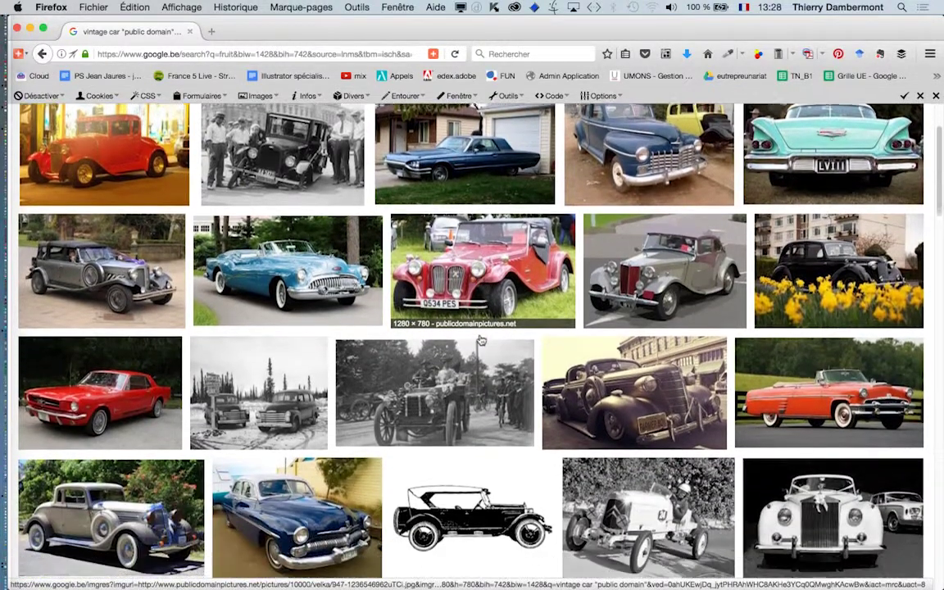
scroll(481, 340, down, 2)
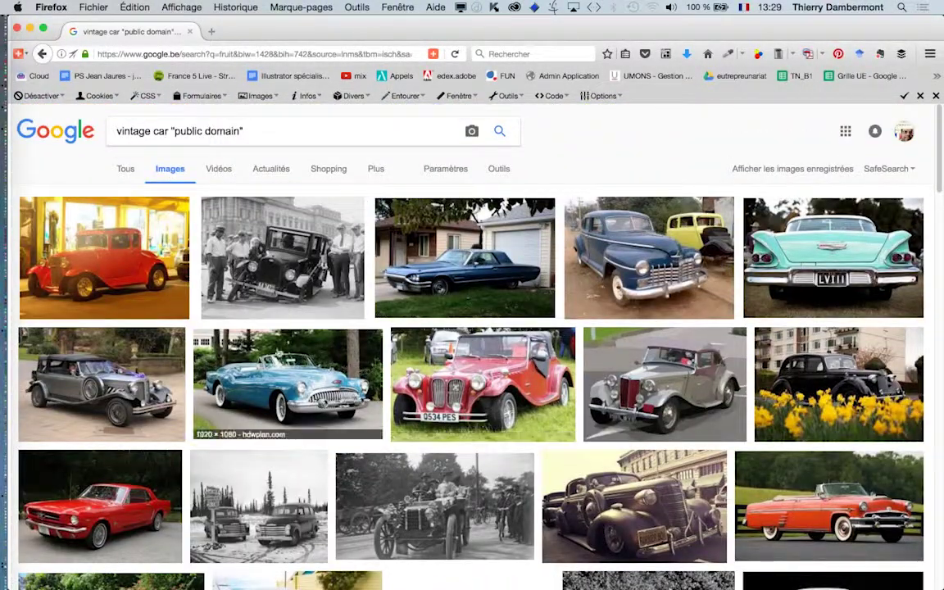
scroll(323, 308, down, 4)
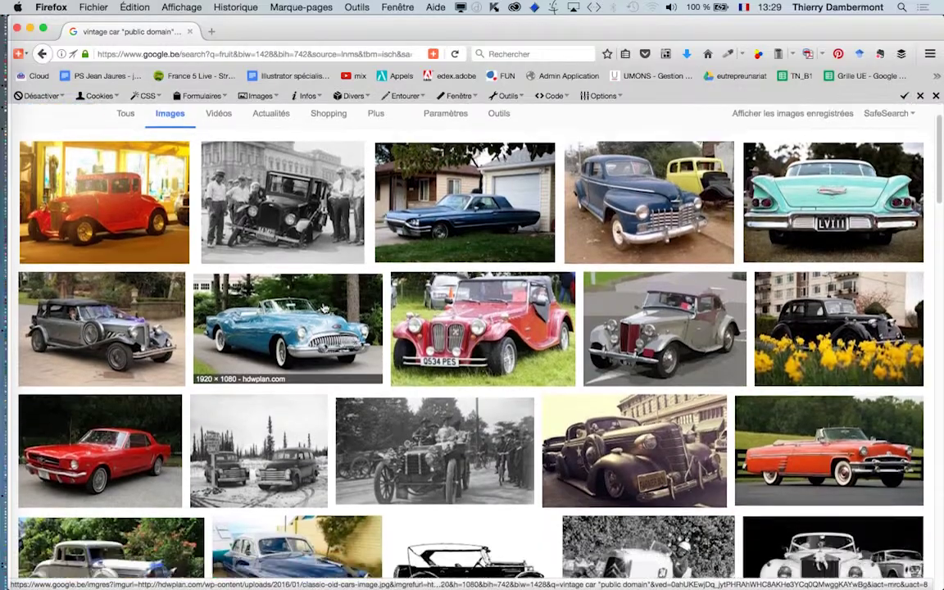
scroll(322, 308, down, 4)
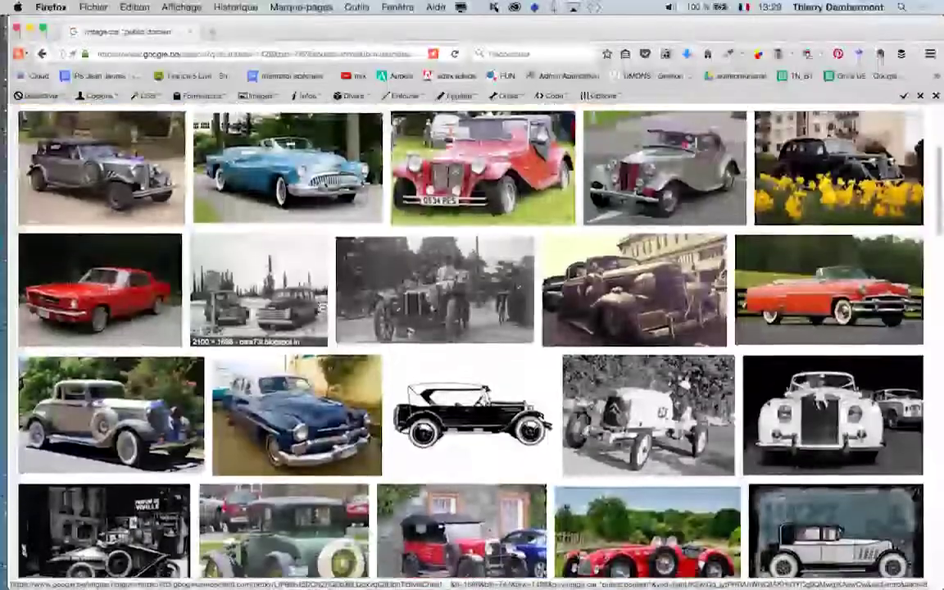
scroll(322, 308, down, 4)
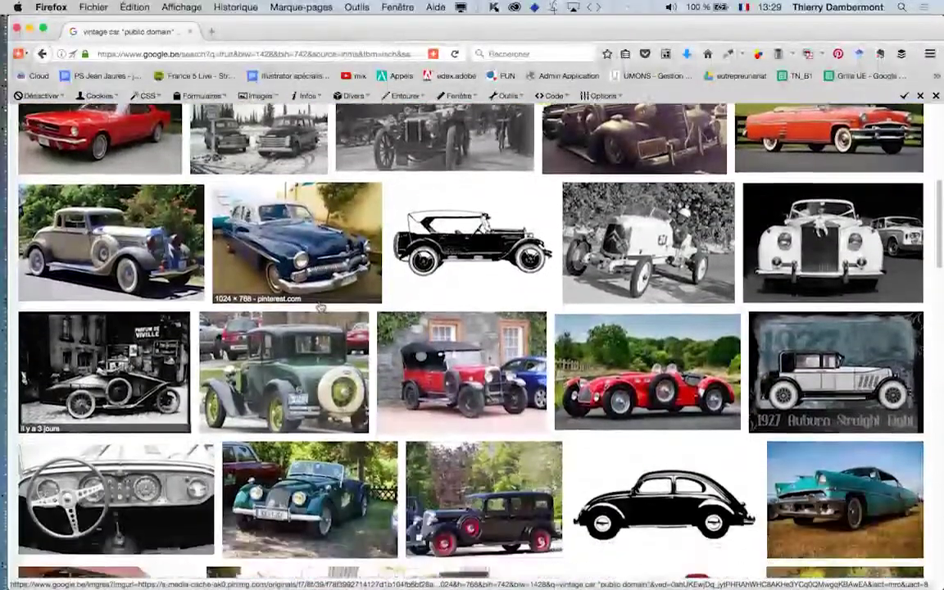
scroll(320, 308, down, 3)
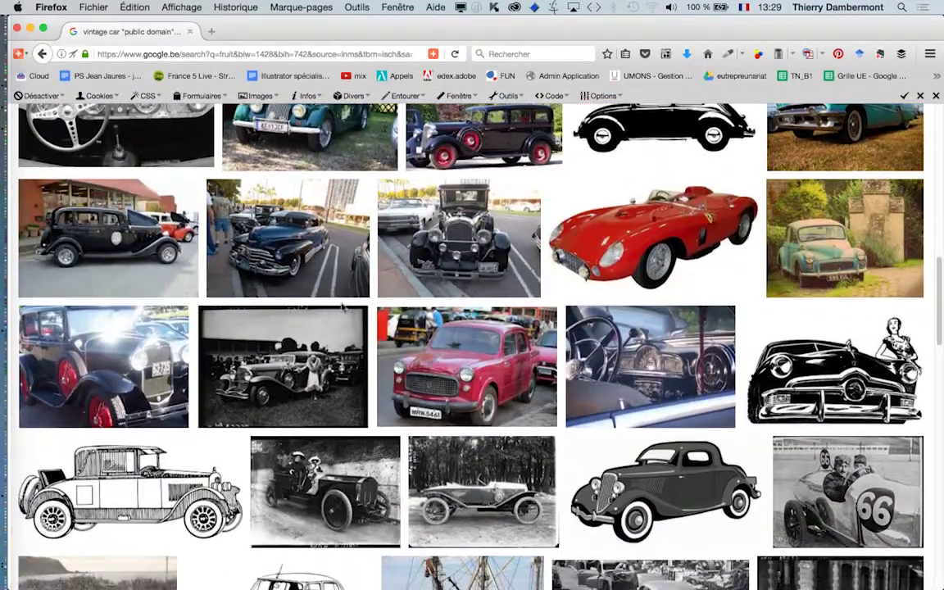
scroll(525, 385, down, 1)
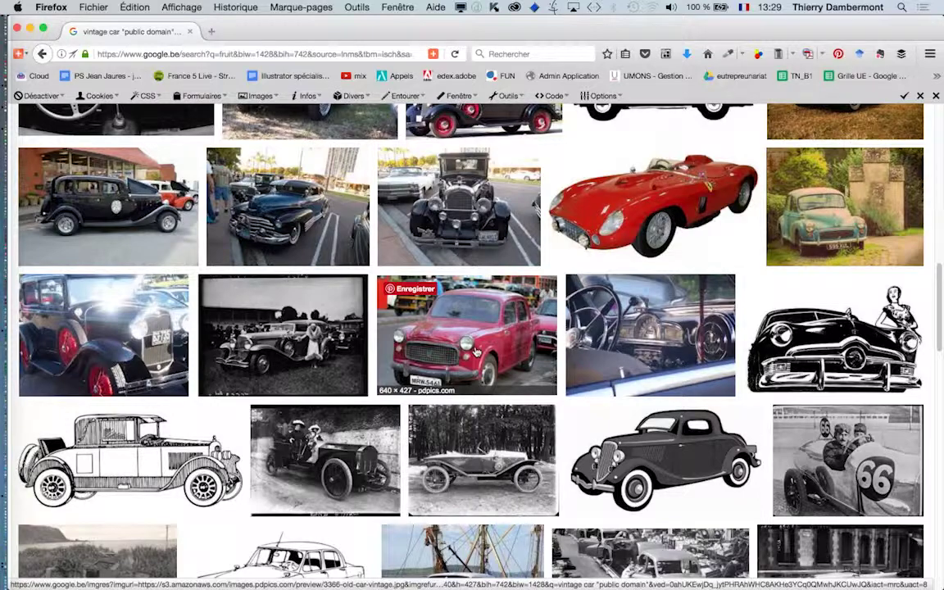
scroll(477, 351, up, 10)
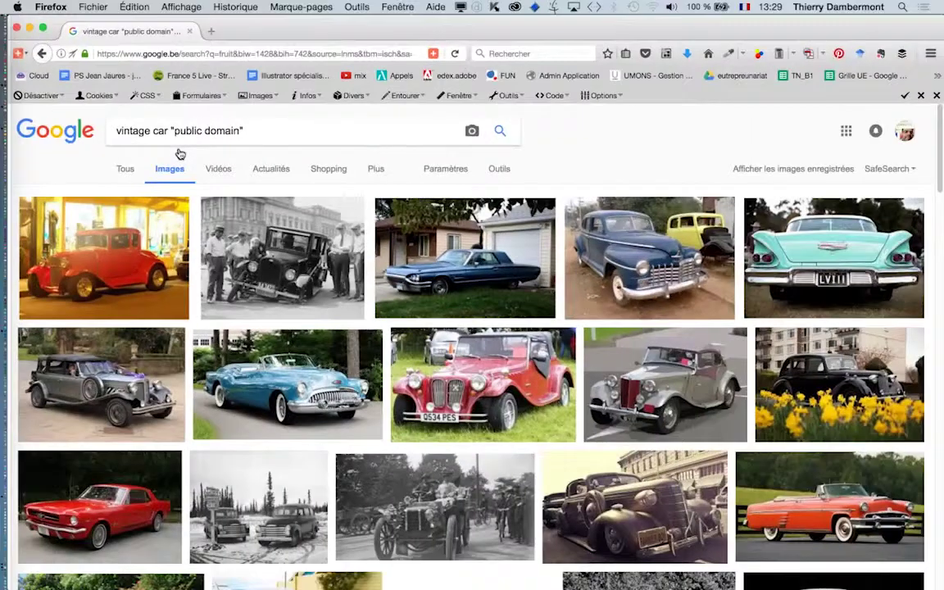
scroll(512, 359, down, 7)
scroll(512, 359, down, 5)
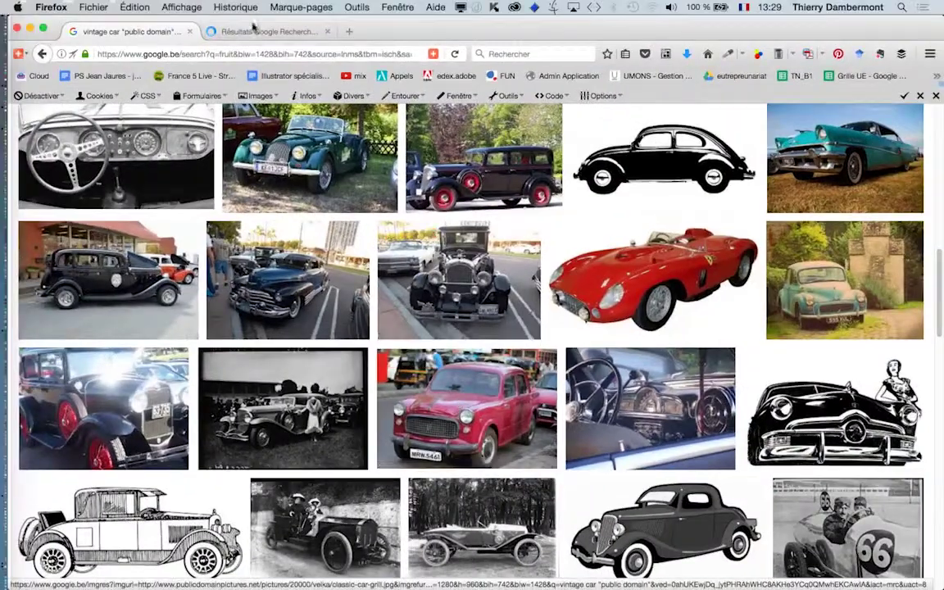
click(254, 31)
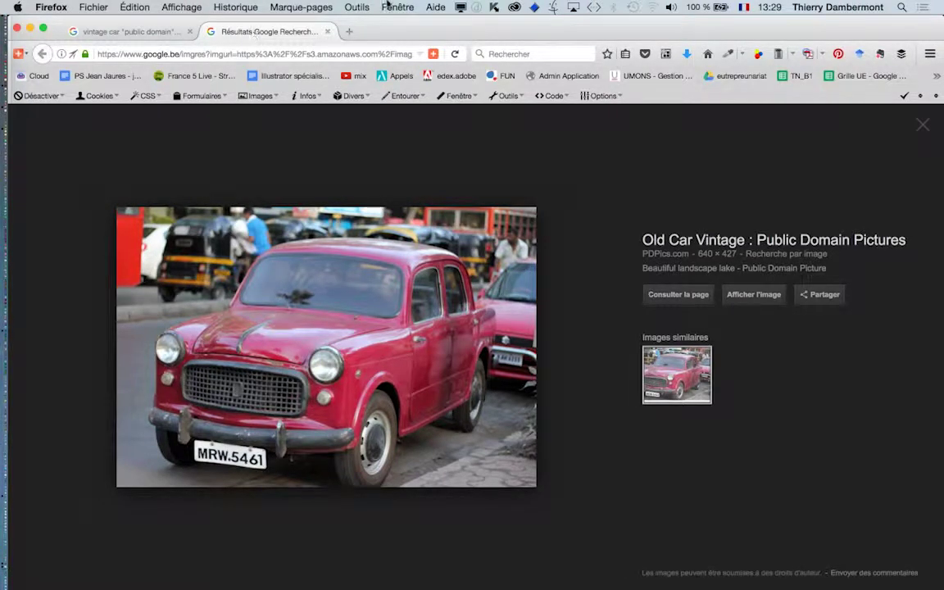
click(754, 295)
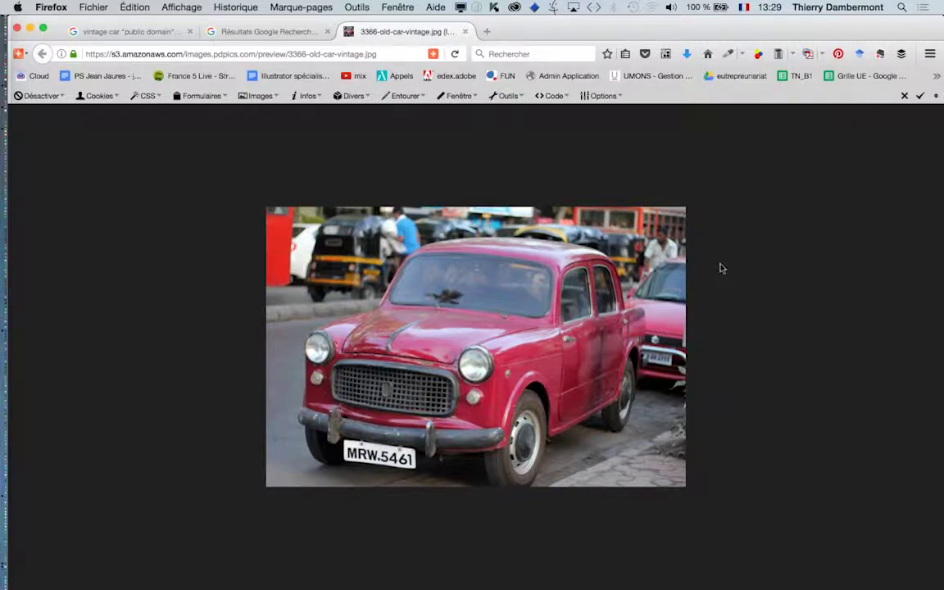
mouse_move(513, 289)
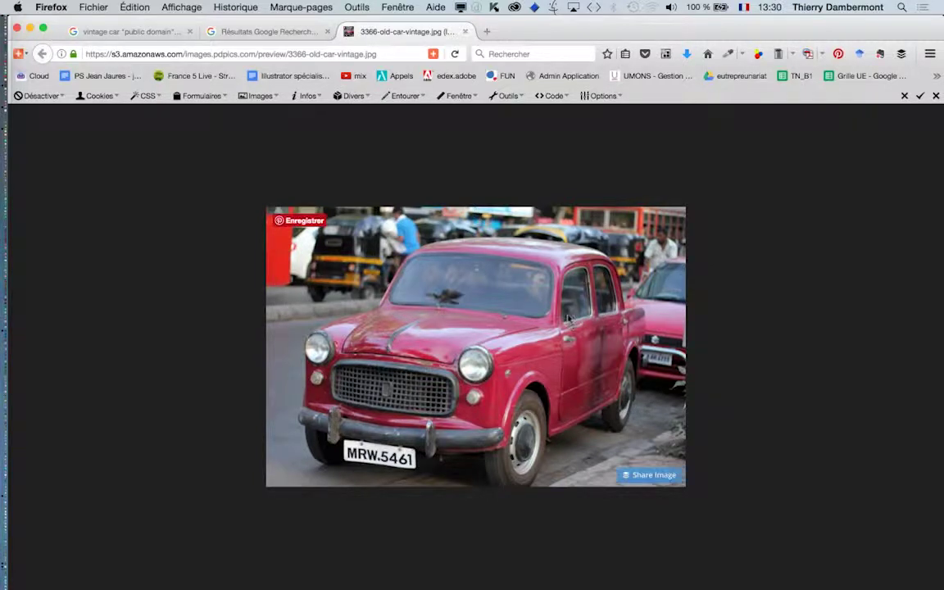
click(125, 31)
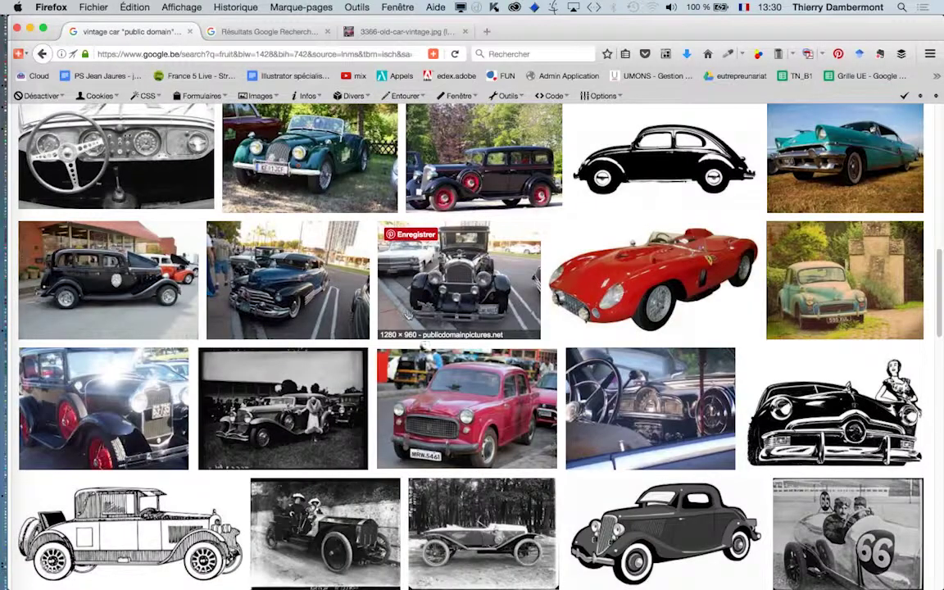
mouse_move(432, 370)
click(350, 30)
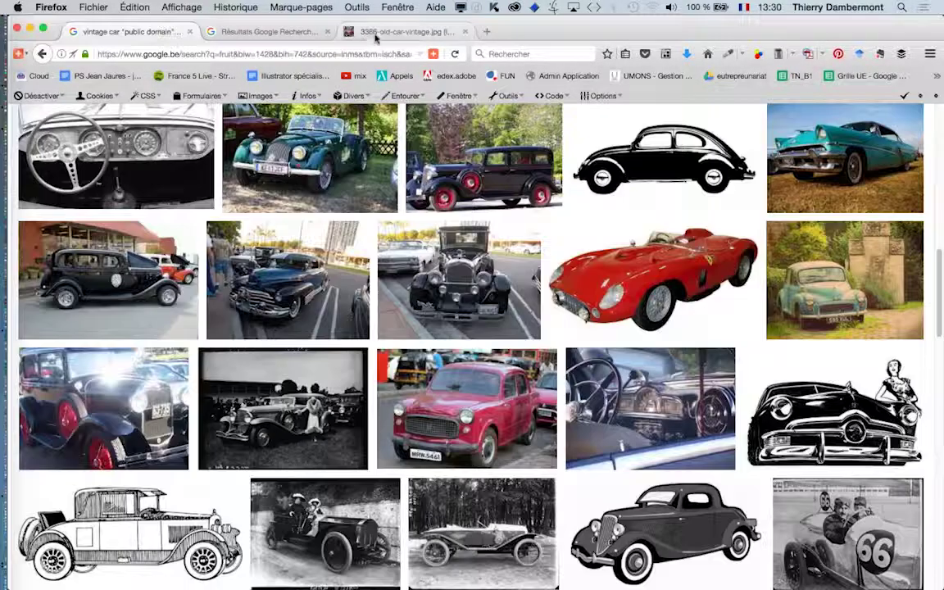
click(360, 31)
Step: Save the image as 3366-old-car-vintage.jpg in a new folder named "composition de calques" inside the "troisieme jour" folder
right_click(475, 291)
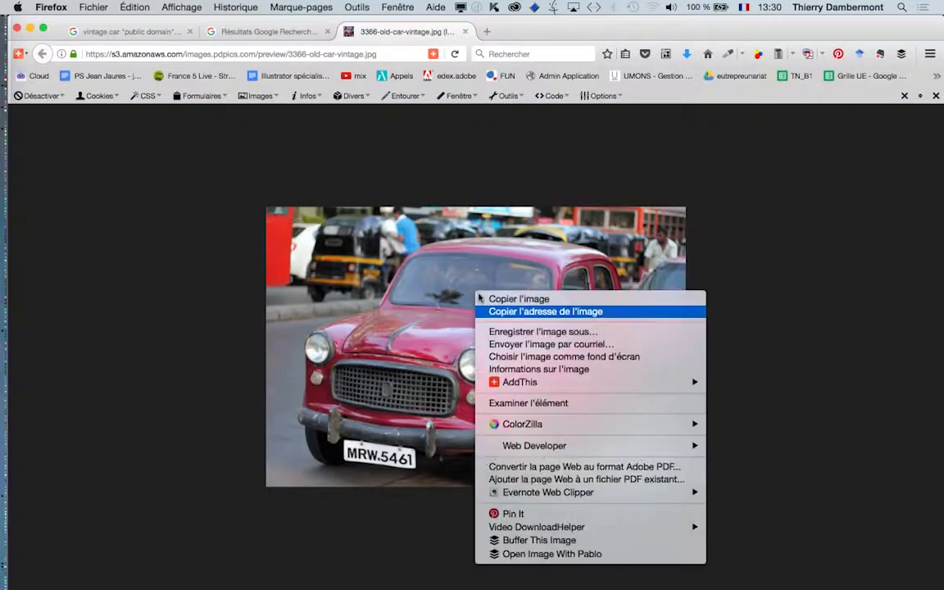
click(543, 332)
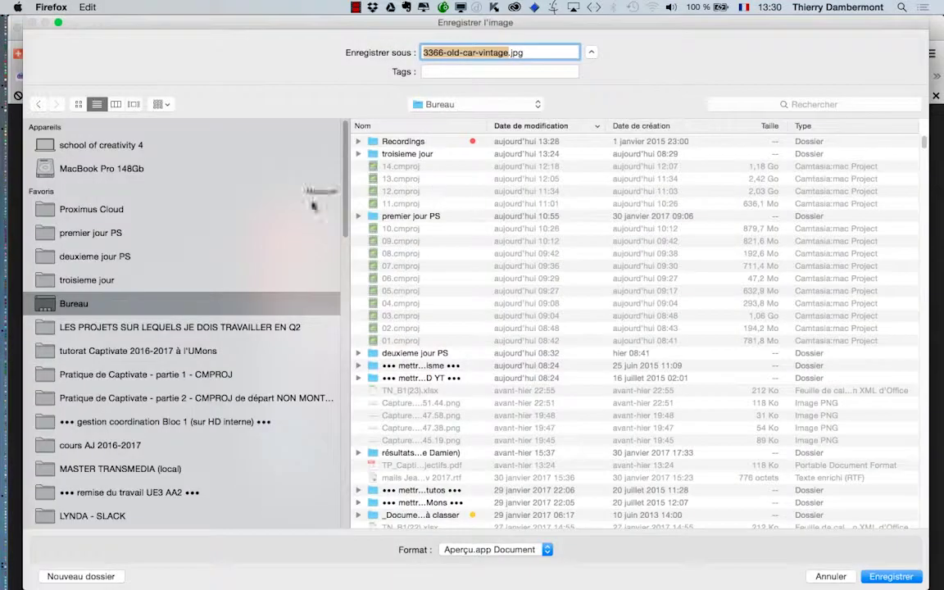
click(115, 280)
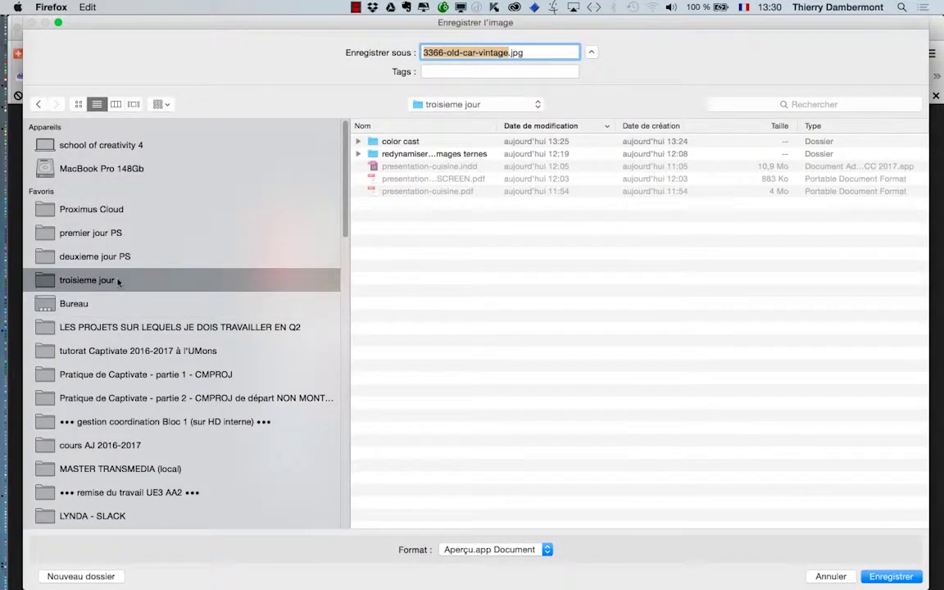
click(80, 576)
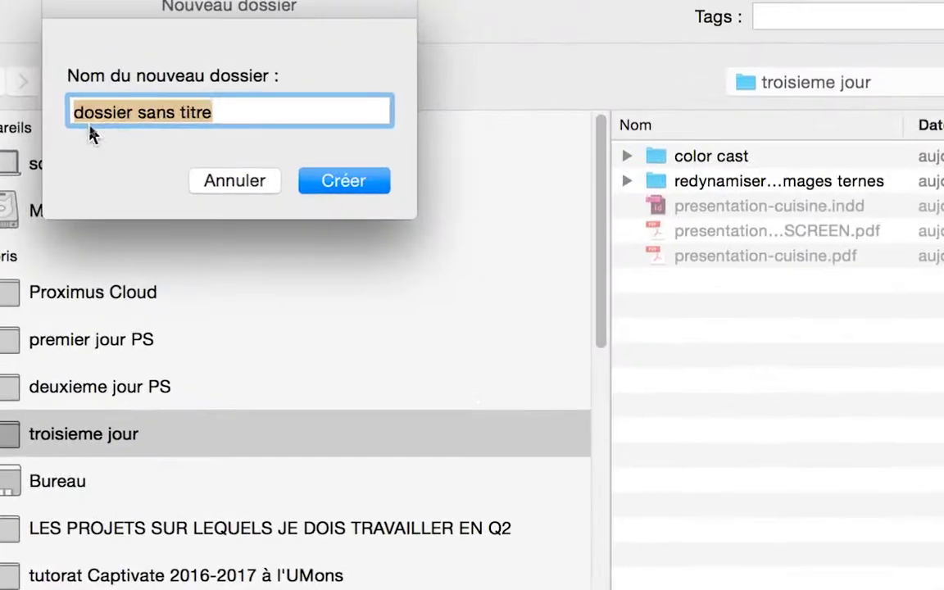
text(compos)
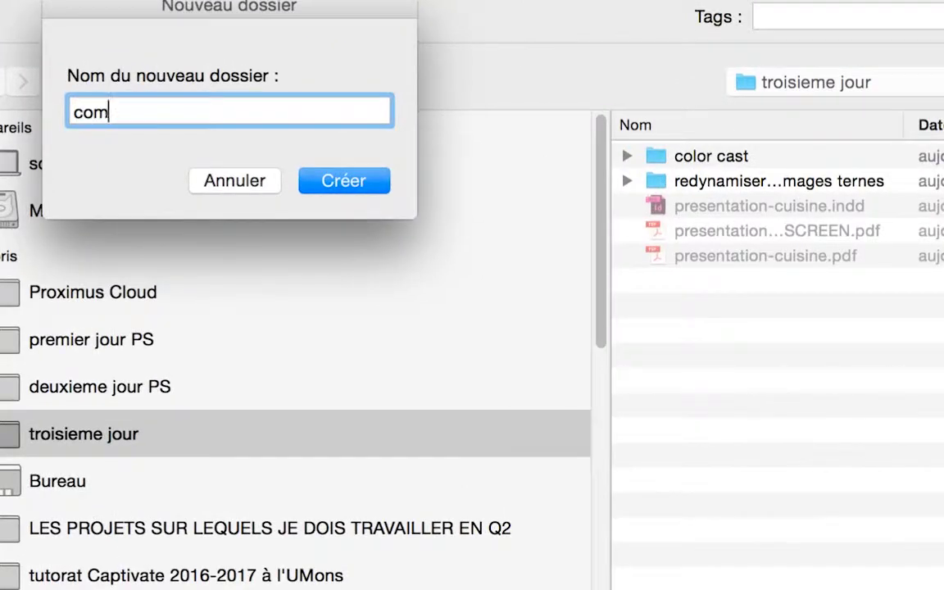
text(ition de calques)
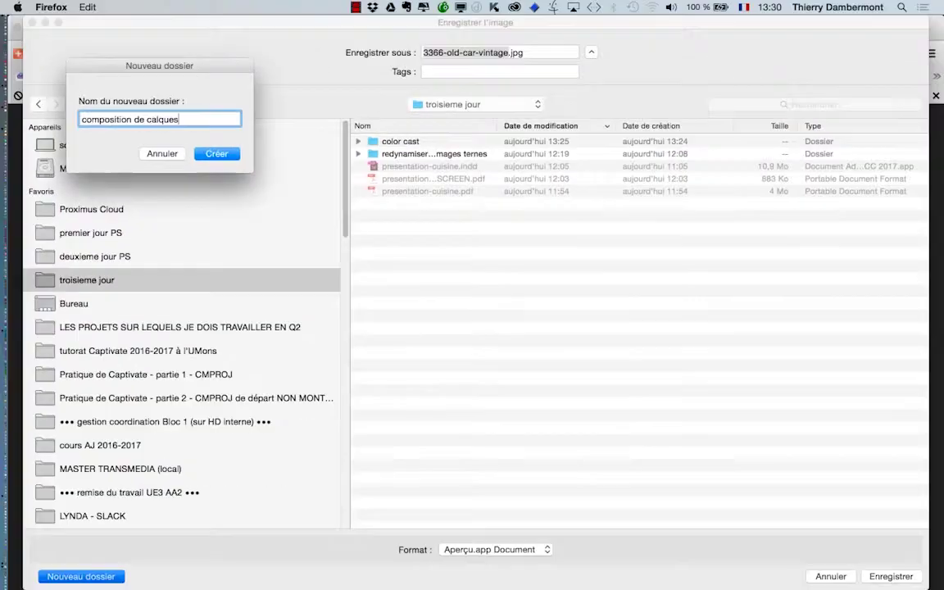
click(234, 180)
click(891, 576)
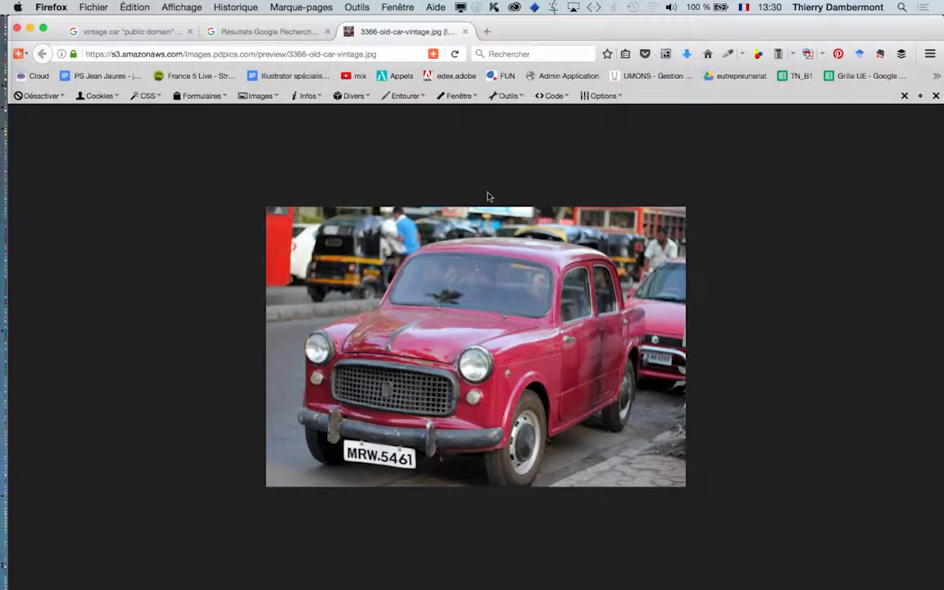
Step: Minimise the car image and course notes browser windows and switch to Photoshop
click(32, 29)
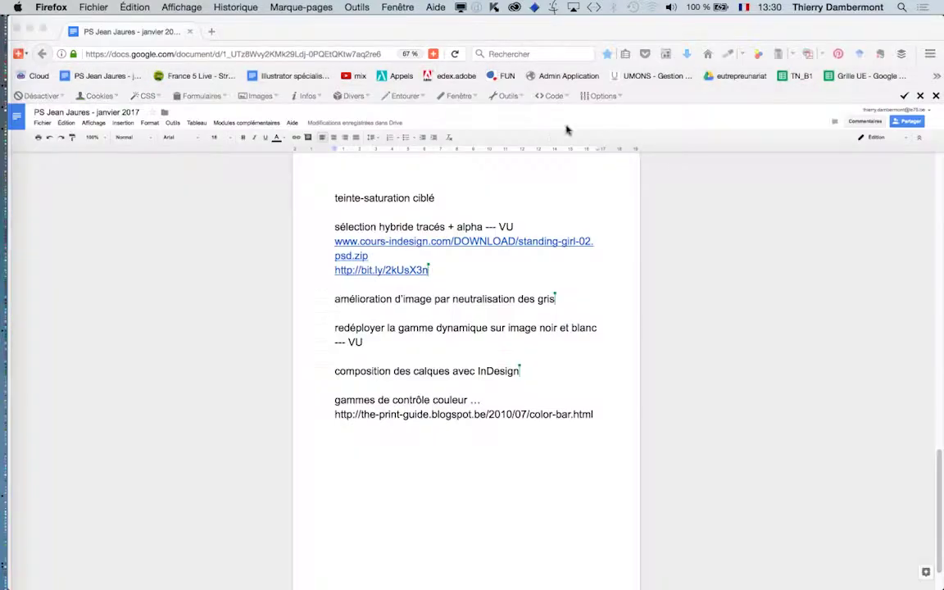
key(super+Tab)
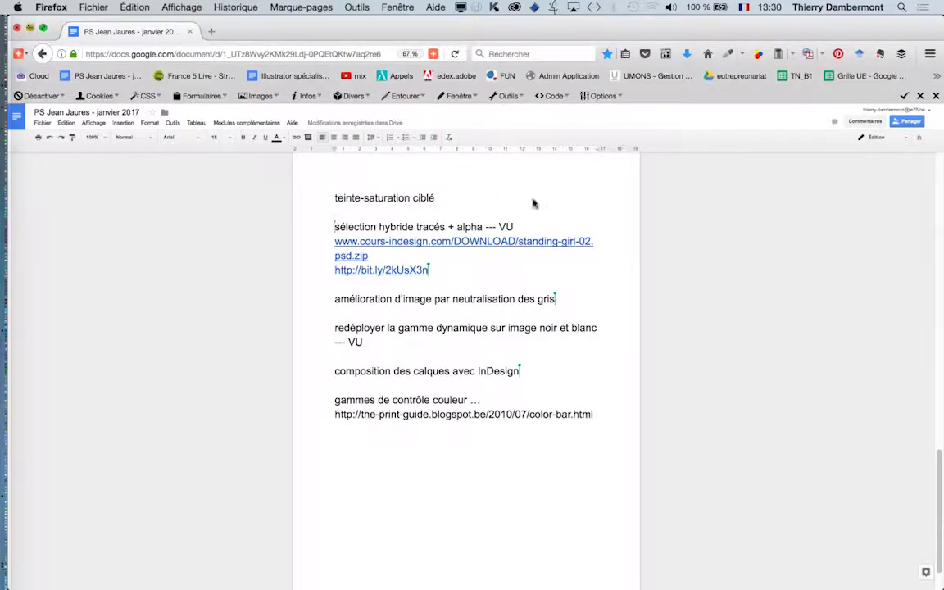
key(super+m)
key(super+Tab)
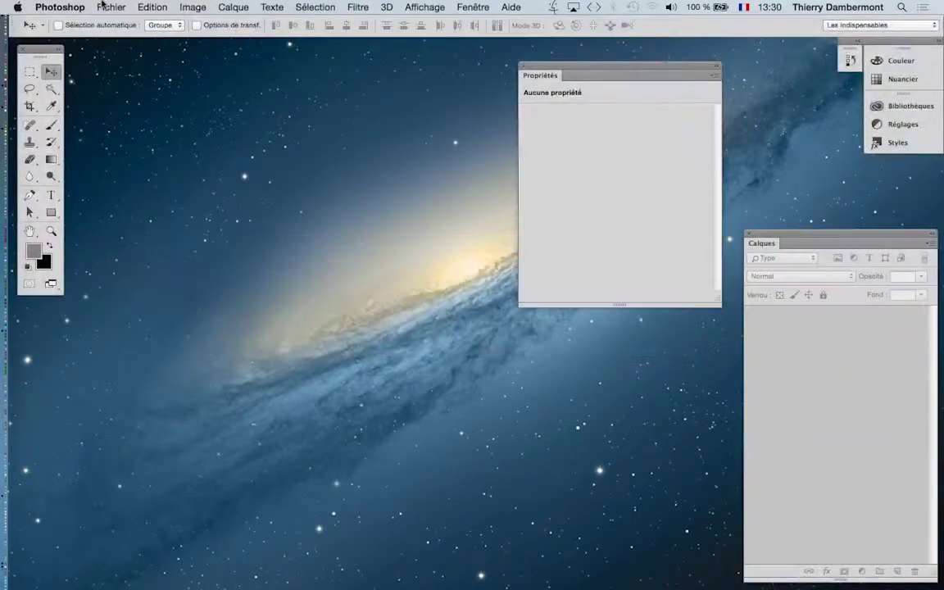
Step: Open 3366-old-car-vintage.jpg from the "composition de calques" folder in "troisieme jour"
click(109, 8)
click(123, 36)
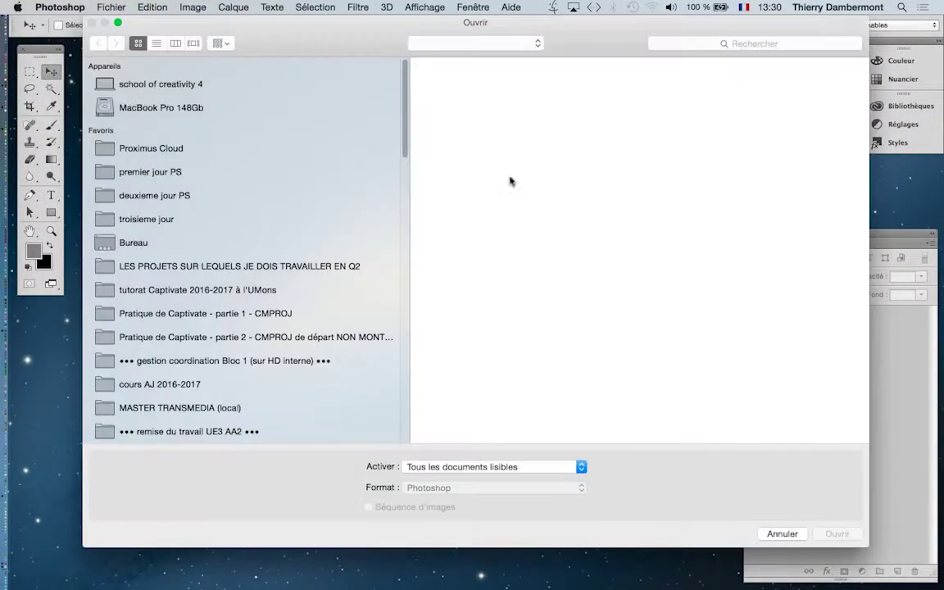
click(215, 218)
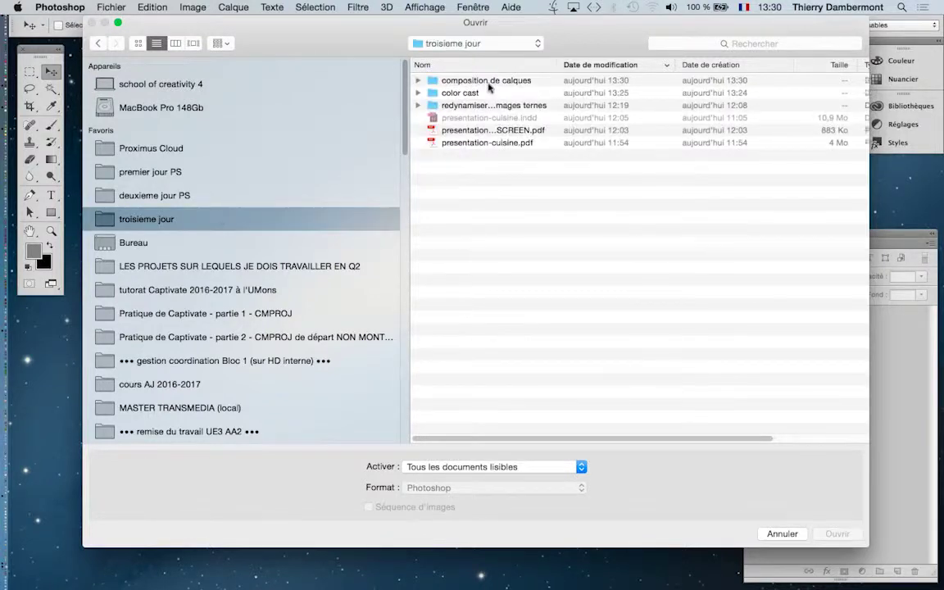
double_click(489, 81)
click(487, 85)
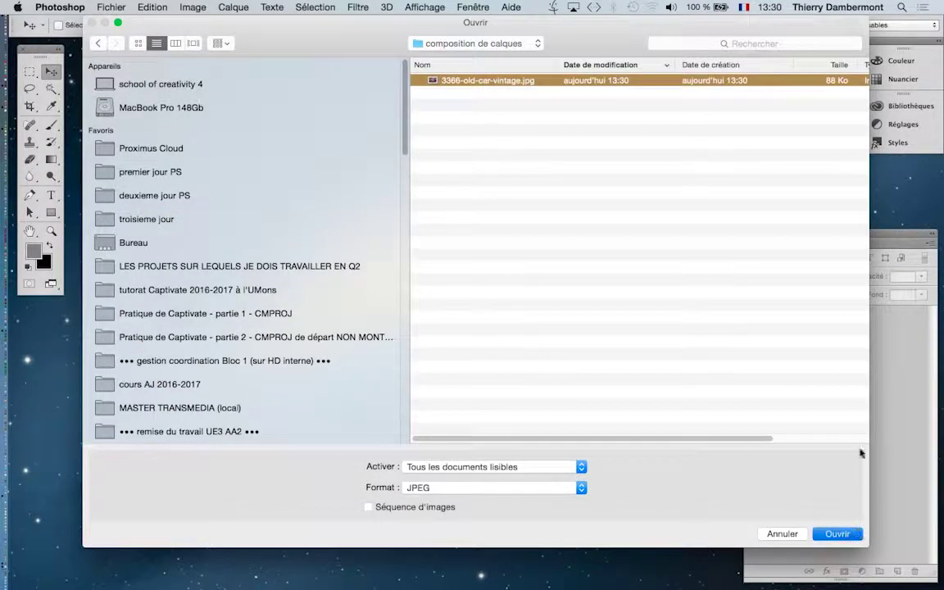
key(Return)
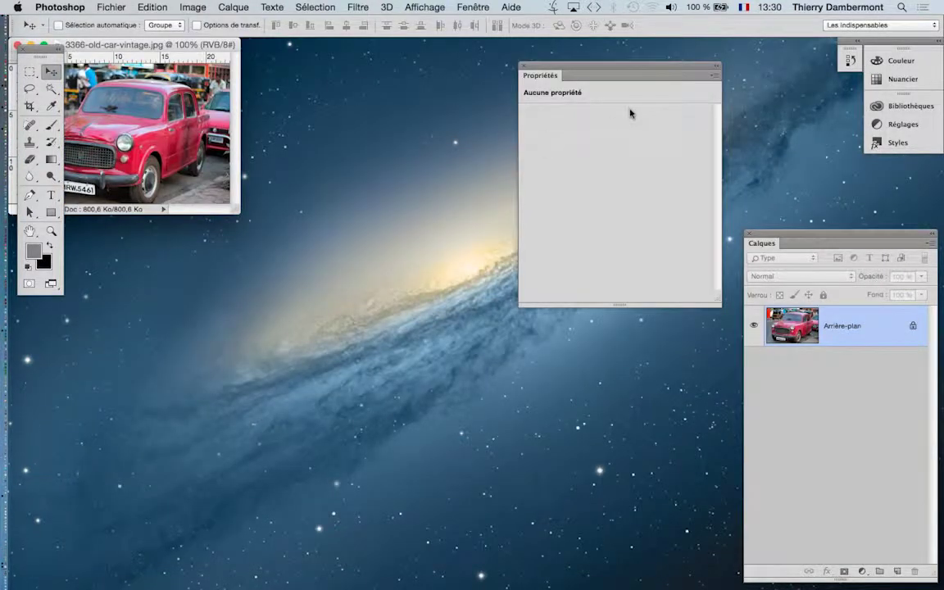
key(f)
key(f)
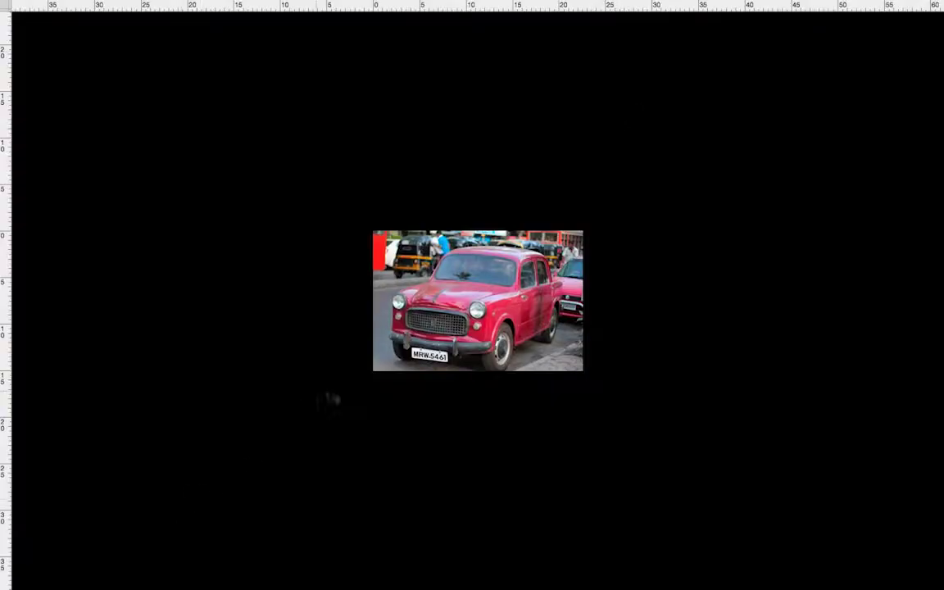
key(f)
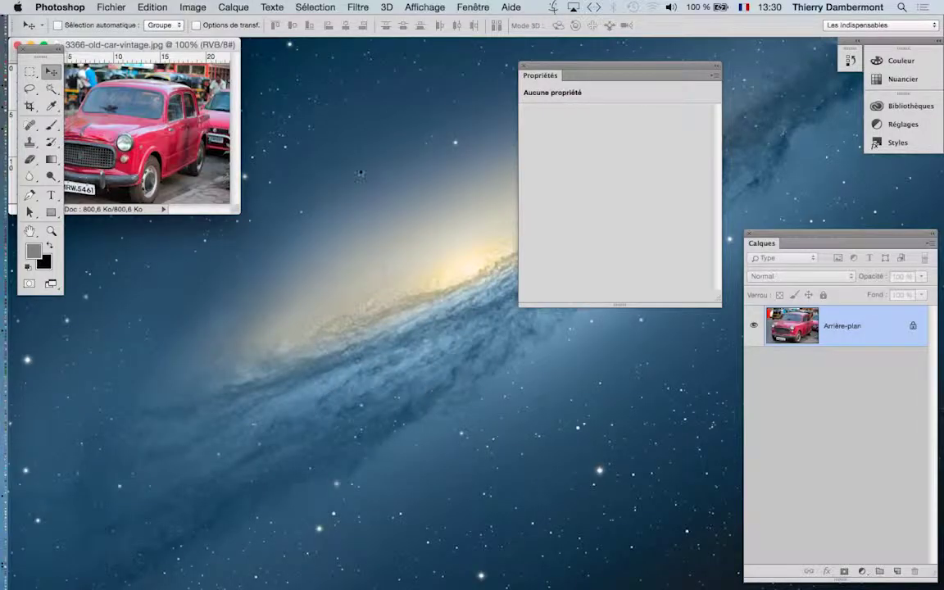
Step: Enlarge the car image's document window to fill about the left half of the screen and zoom to about 130 %
drag(235, 214, 416, 519)
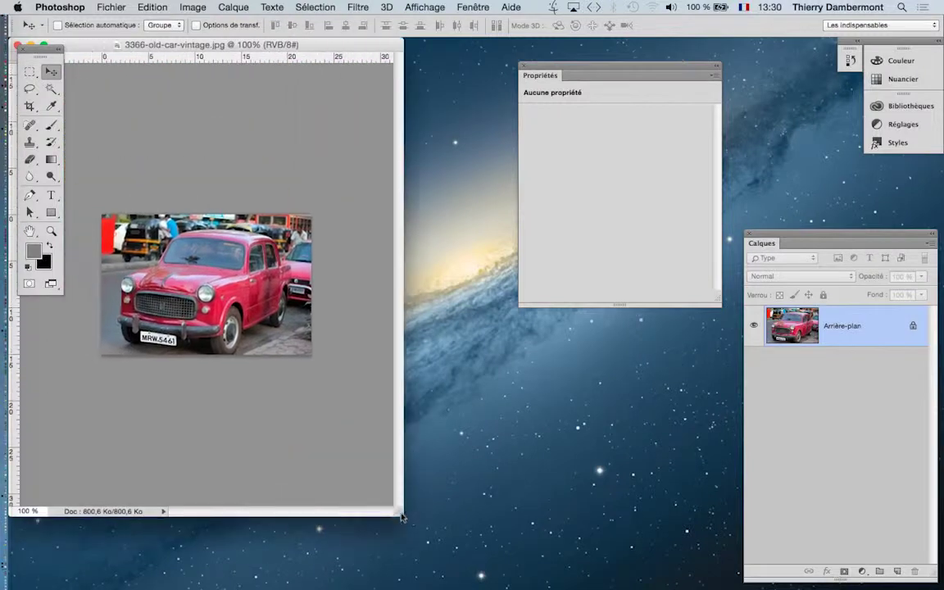
scroll(231, 322, up, 2)
scroll(231, 322, up, 1)
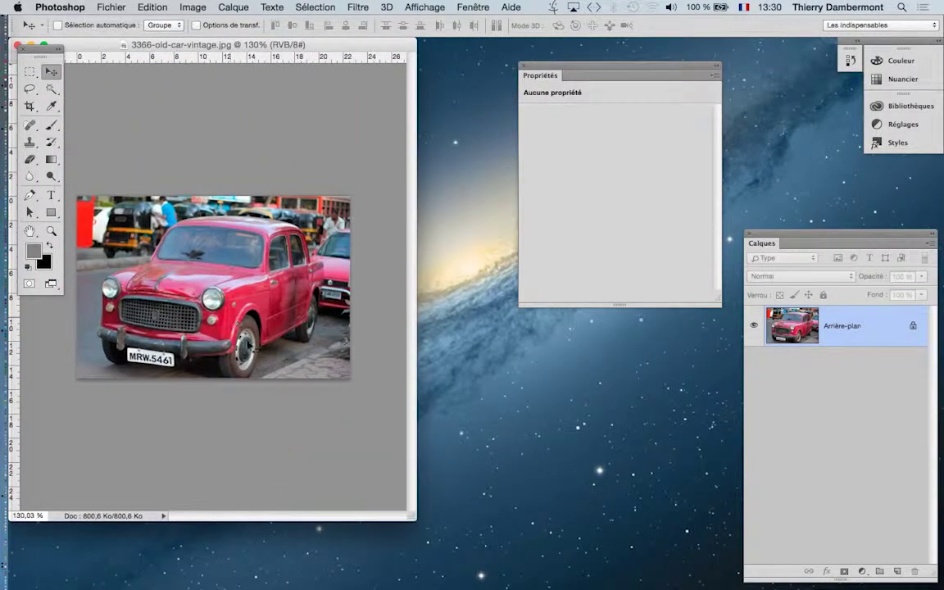
Step: Switch to Firefox, place the car image window directly beside the Photoshop document and enlarge it slightly
key(super+Tab)
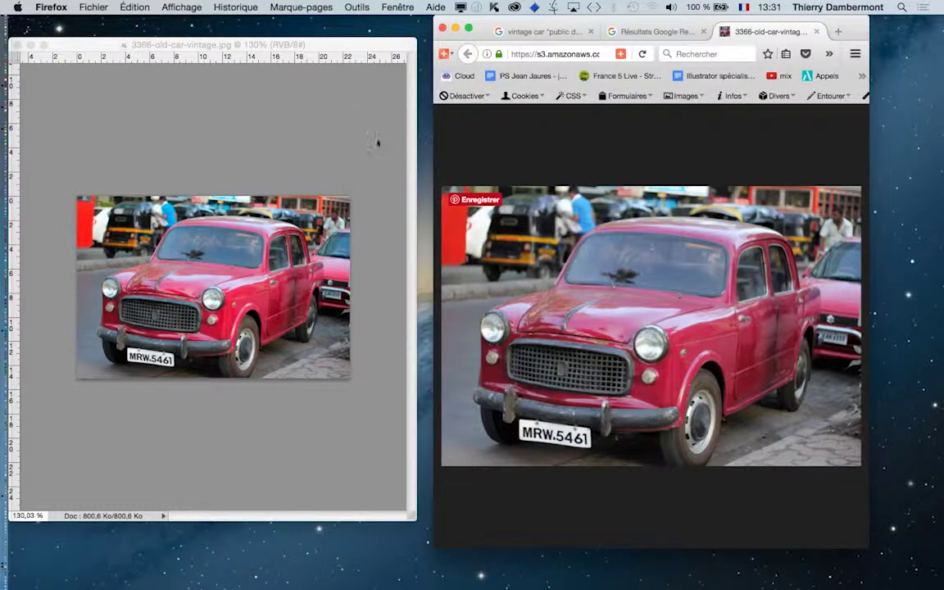
drag(555, 18, 541, 23)
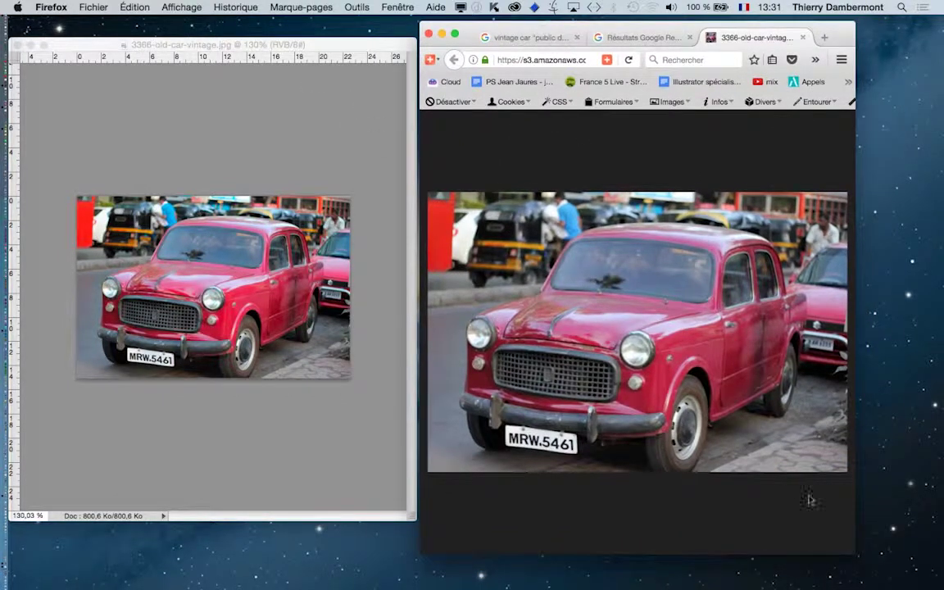
drag(854, 554, 897, 574)
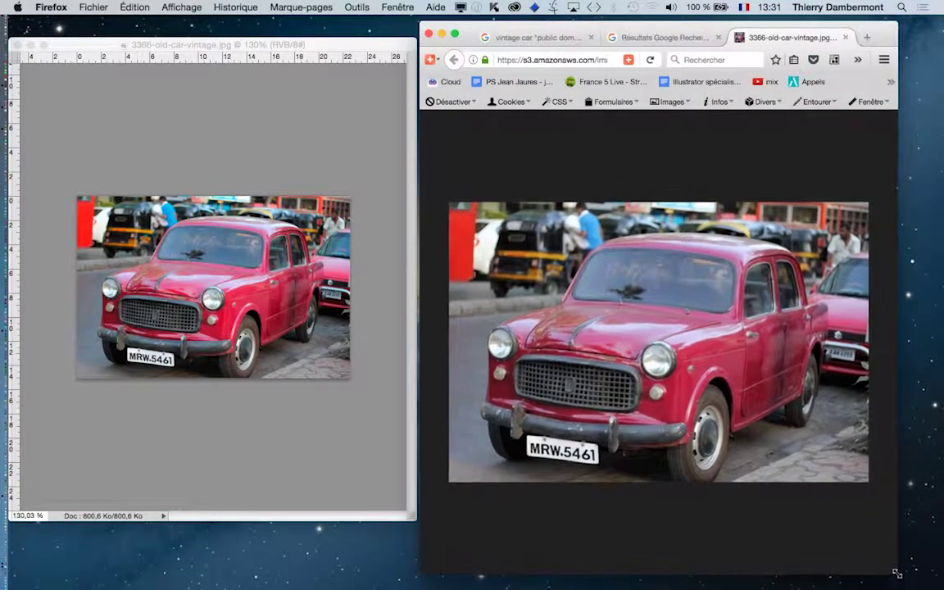
Step: Switch back to Photoshop and extend the car image's document window to nearly the full screen height
click(272, 44)
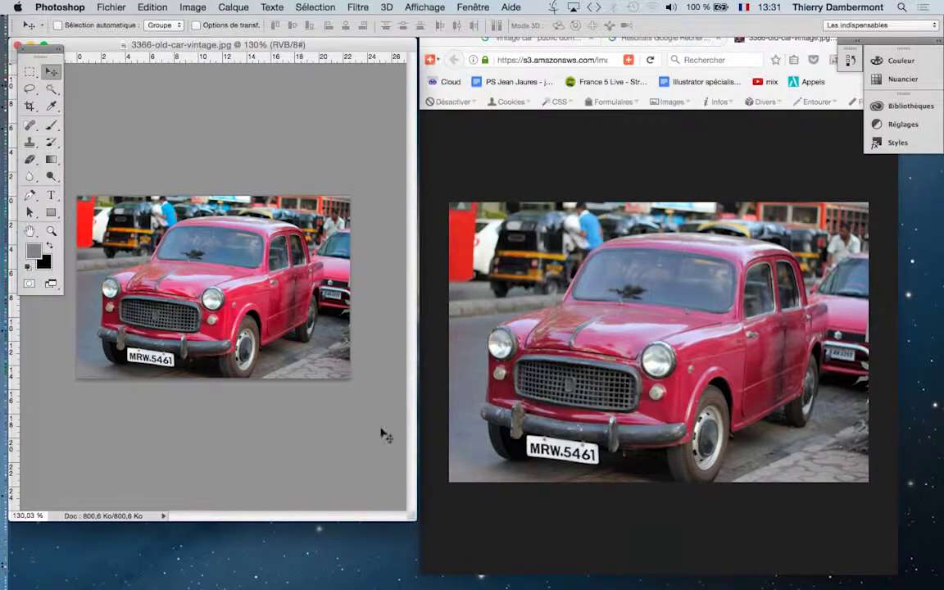
drag(411, 522, 412, 581)
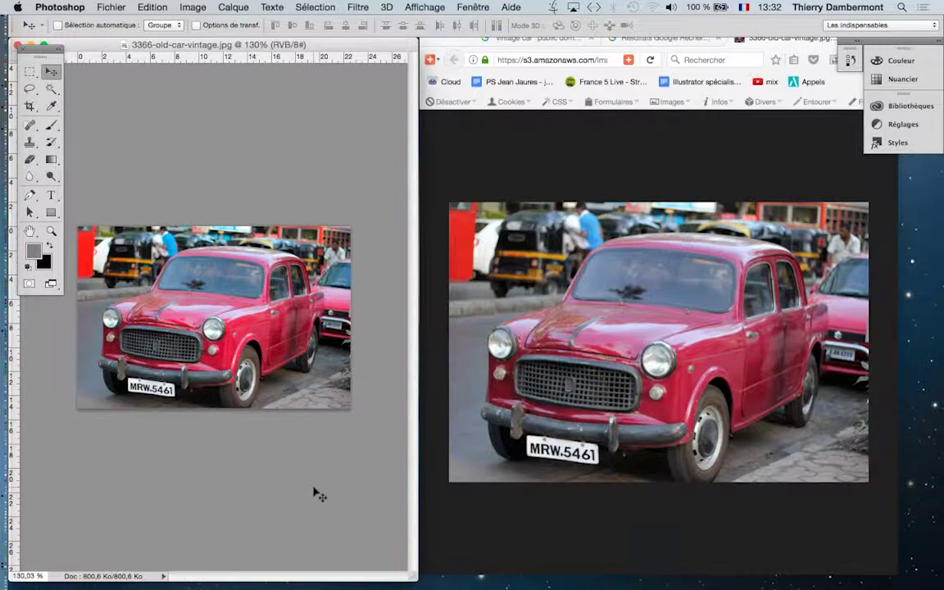
Step: Open the Assign Profile settings for the car image and choose the sRGB IEC61966-2.1 profile with the browser version still in view
click(147, 7)
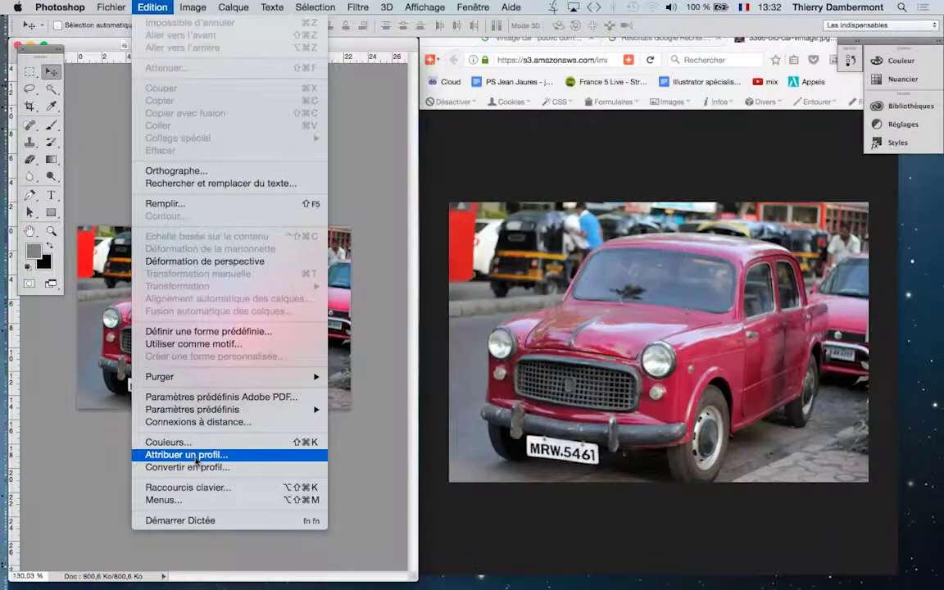
click(200, 463)
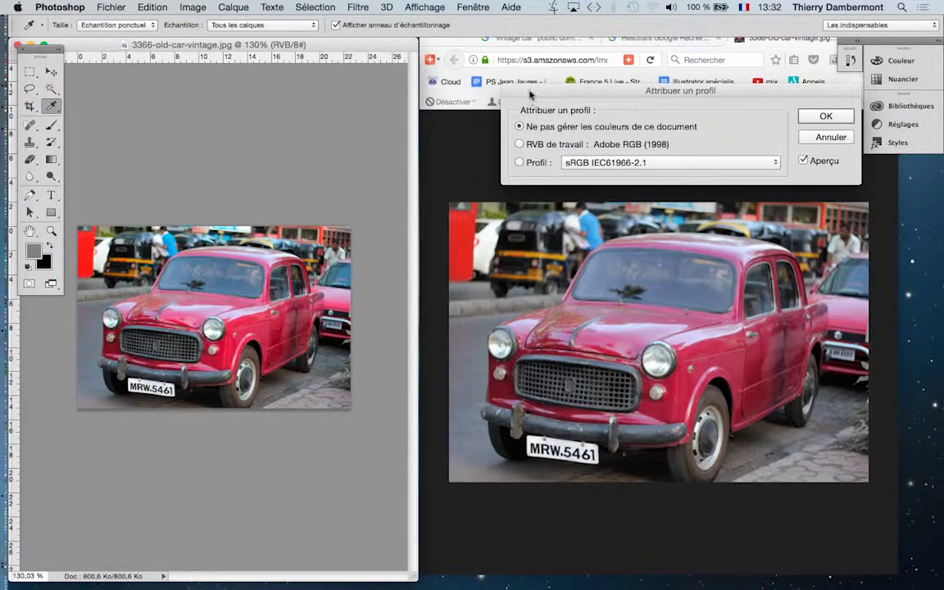
drag(511, 91, 284, 92)
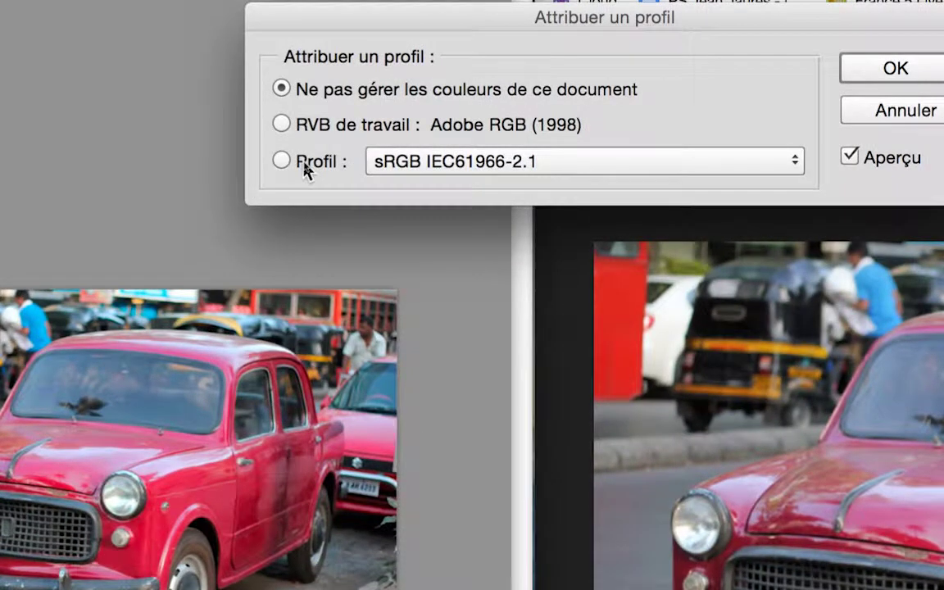
click(304, 164)
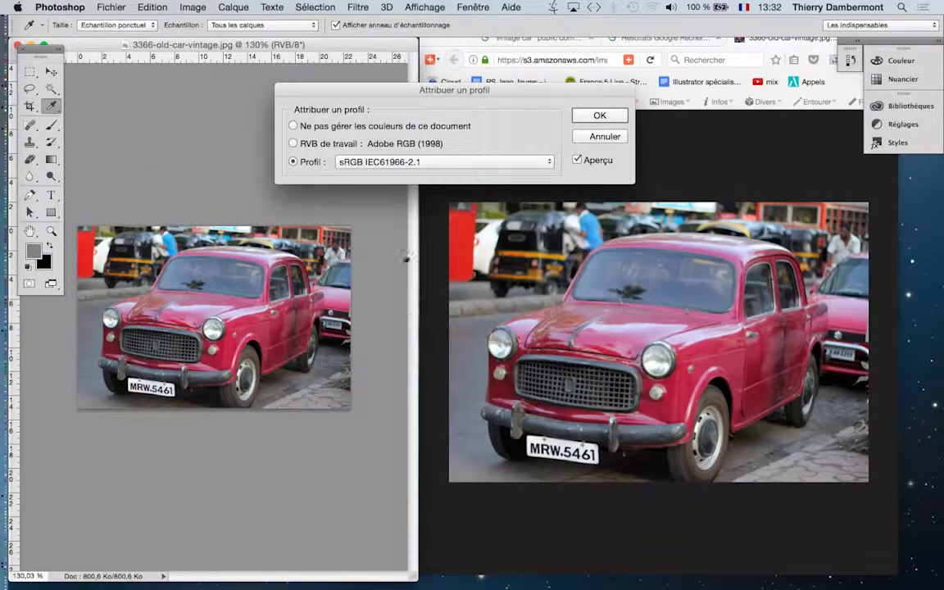
Step: Preview the car image with the ProPhoto RGB, SDTV NTSC and ColorMatch RGB profiles in turn
click(349, 160)
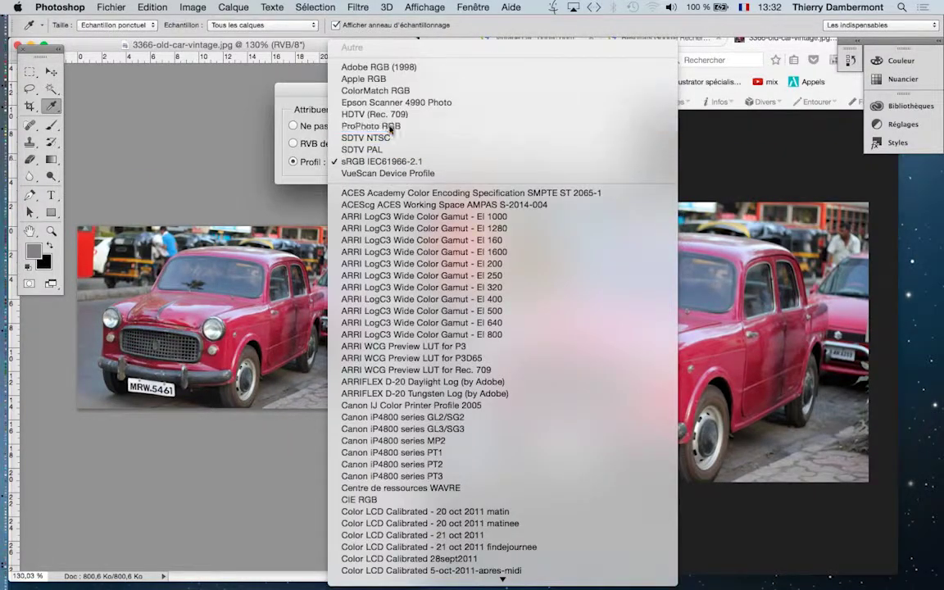
click(390, 129)
click(396, 162)
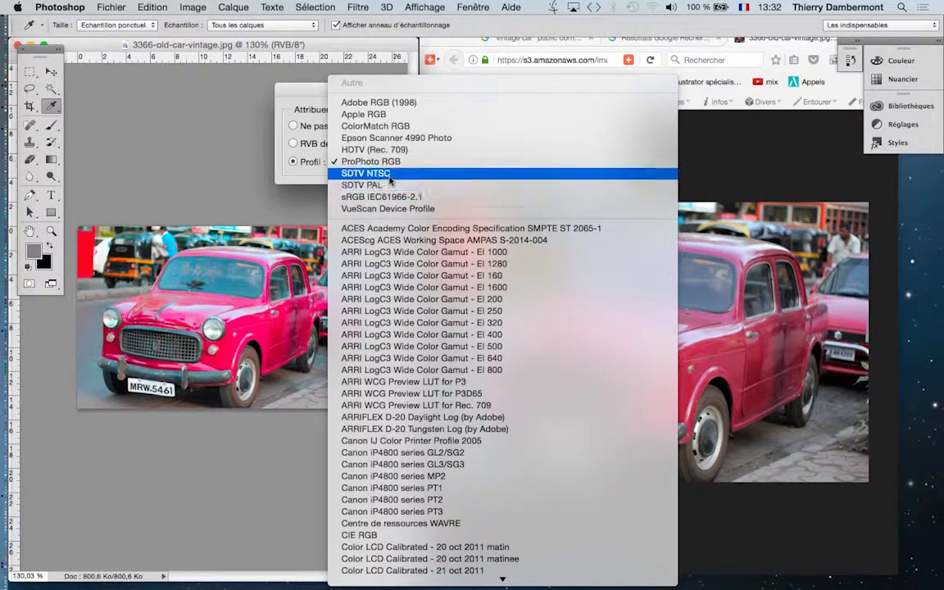
click(391, 174)
click(386, 163)
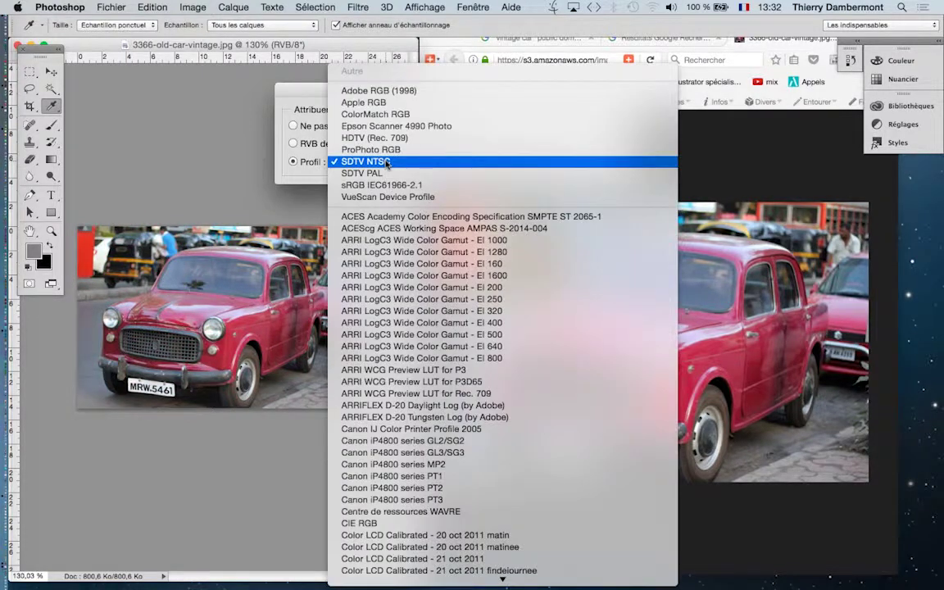
click(386, 116)
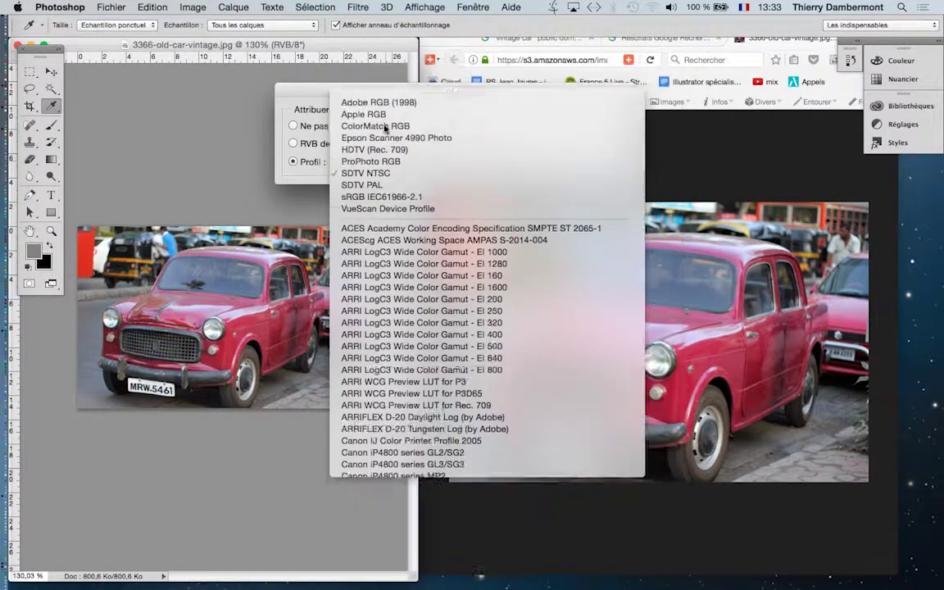
Step: Assign the sRGB IEC61966-2.1 profile to the car image
click(385, 166)
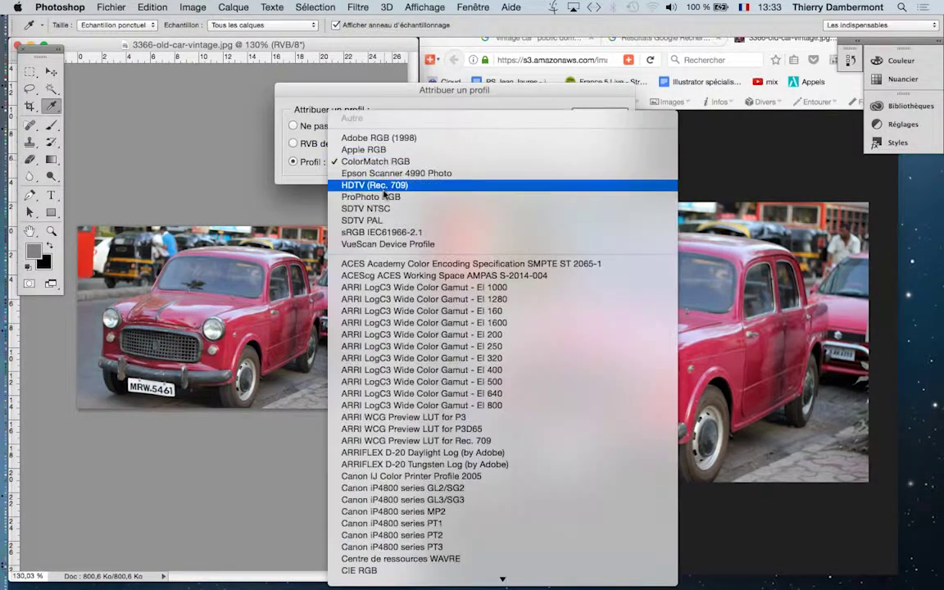
click(382, 232)
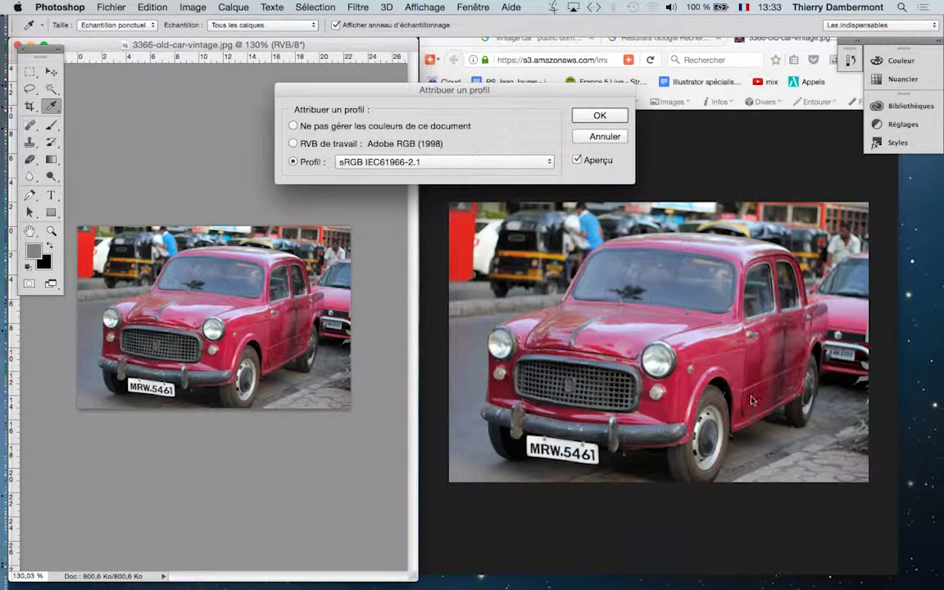
click(600, 115)
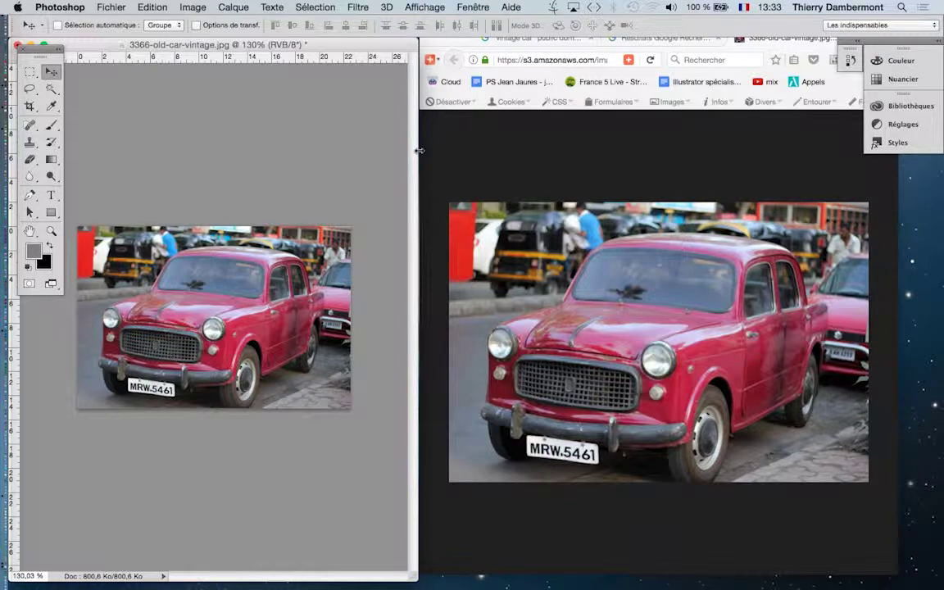
Step: Close the Firefox window, return to Photoshop and widen the car document's window to the full screen width
click(513, 146)
key(super+shift+w)
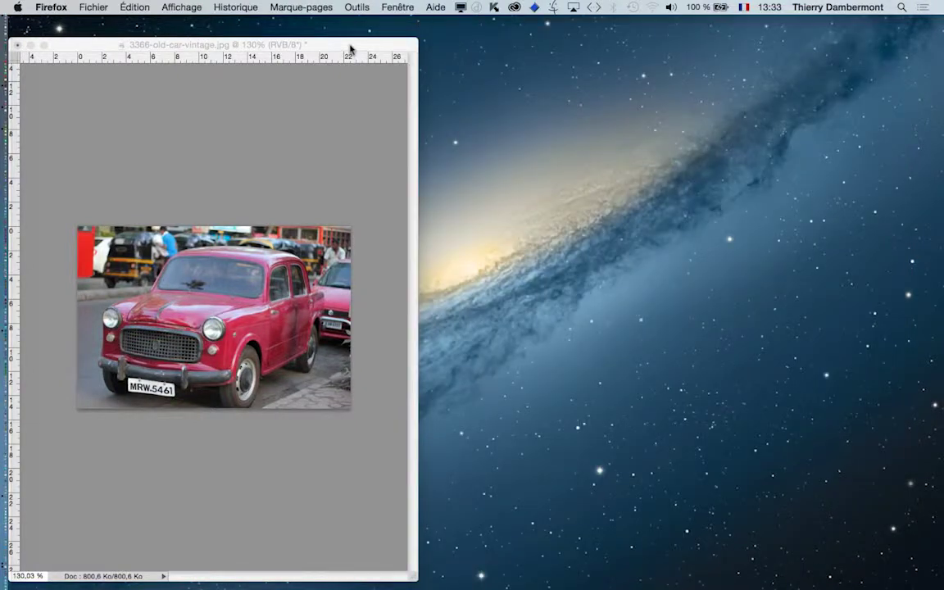
click(350, 49)
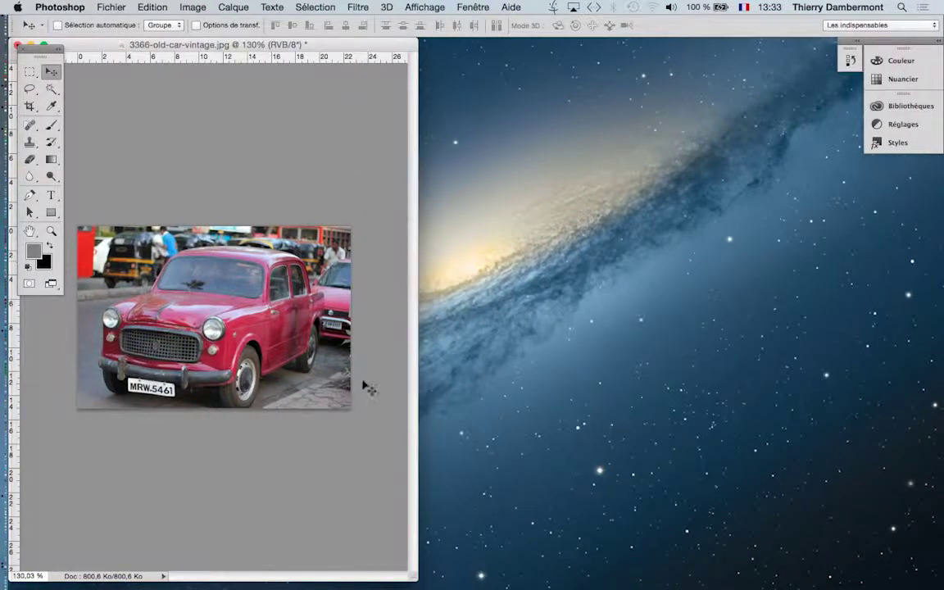
drag(413, 580, 939, 580)
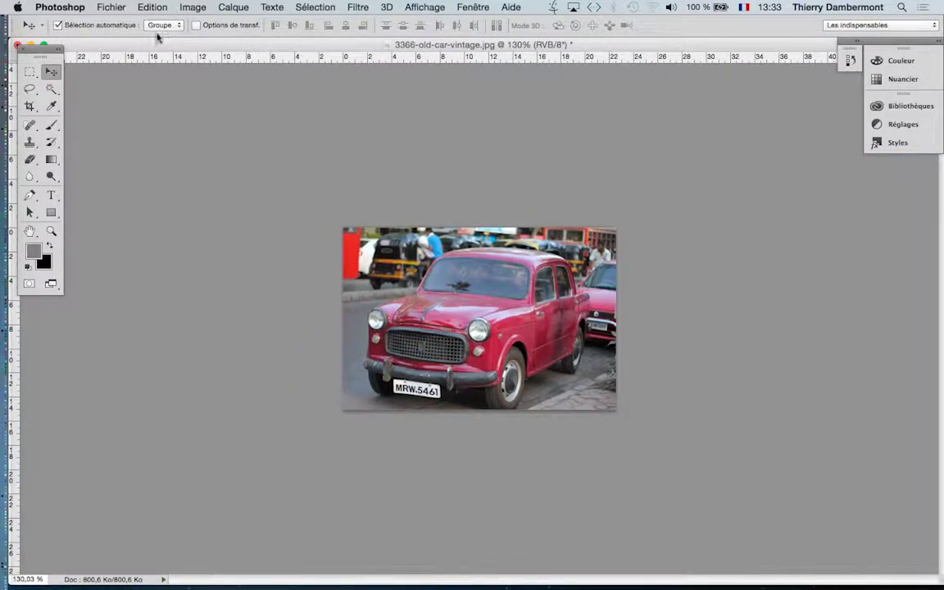
Step: Save the car image in Photoshop format as 3366-old-car-vintage.psd in the "composition de calques" folder, keeping the ICC profile embedded
click(112, 6)
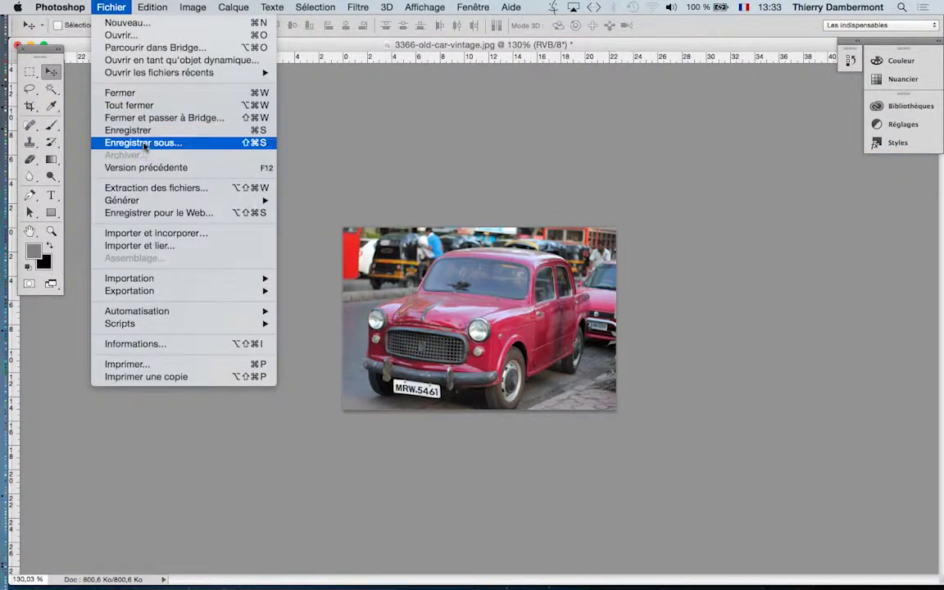
click(136, 143)
click(484, 449)
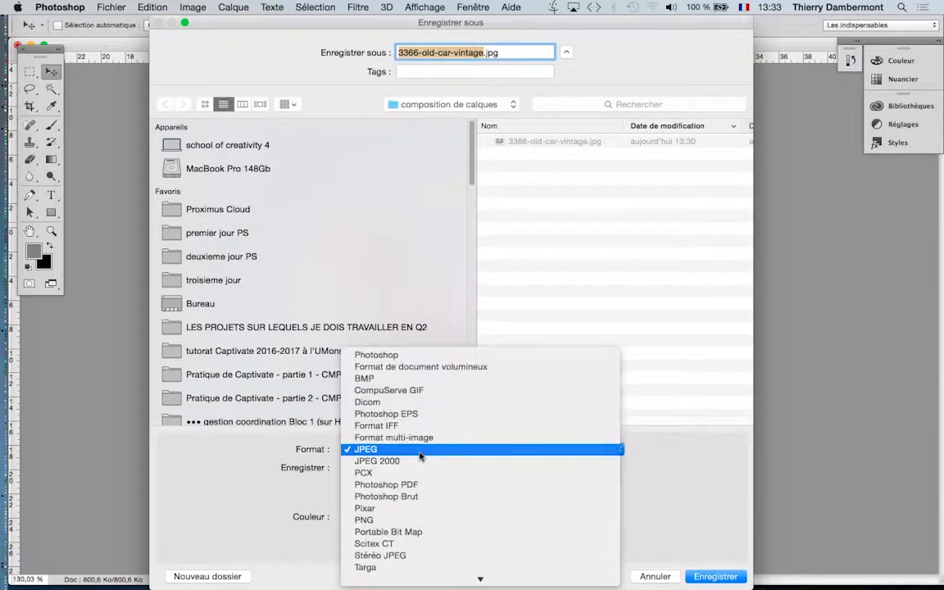
click(386, 354)
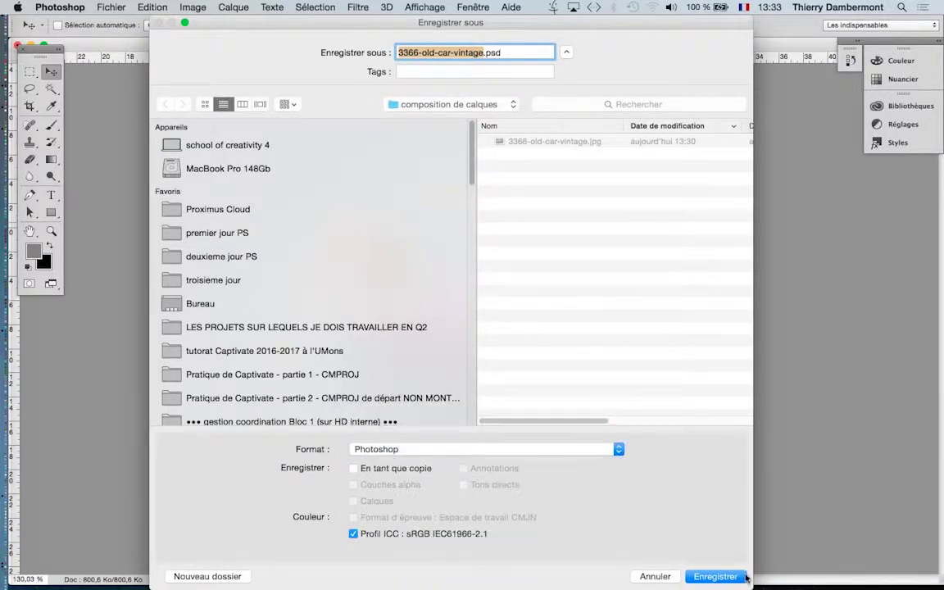
drag(753, 586, 764, 496)
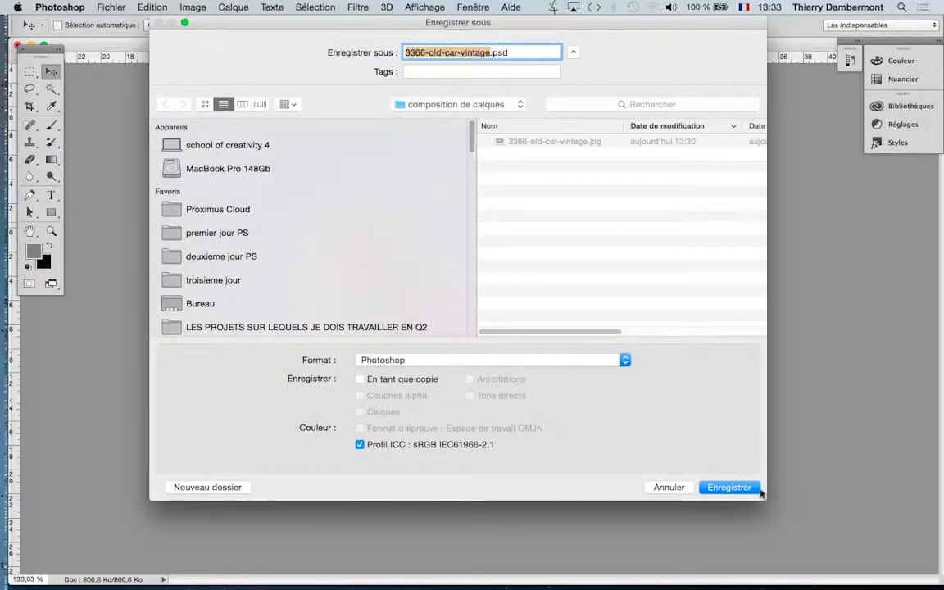
click(748, 489)
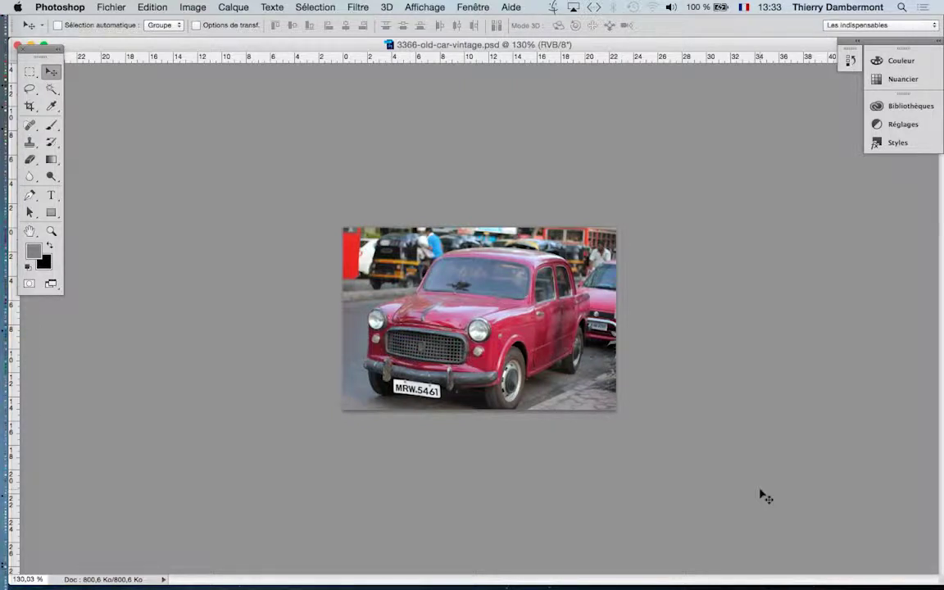
Step: Close the car document, switch to the Finder and open a new Finder window
drag(164, 46, 437, 109)
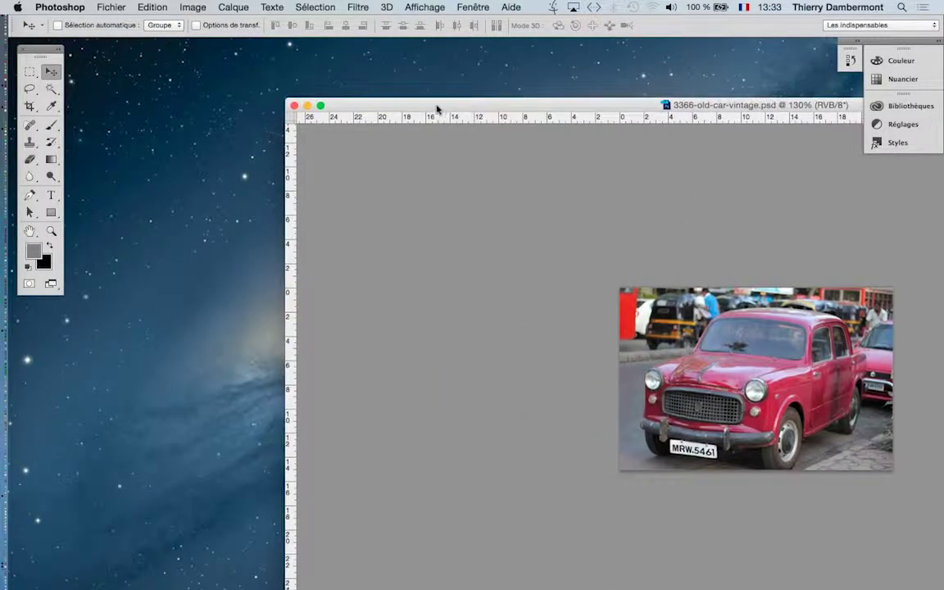
key(super+w)
key(super+Tab)
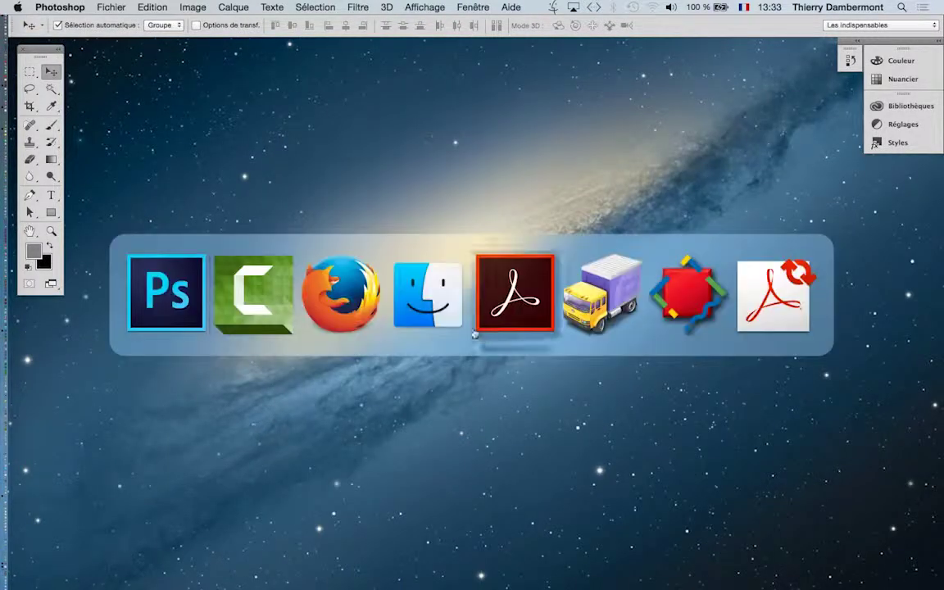
click(428, 294)
click(92, 8)
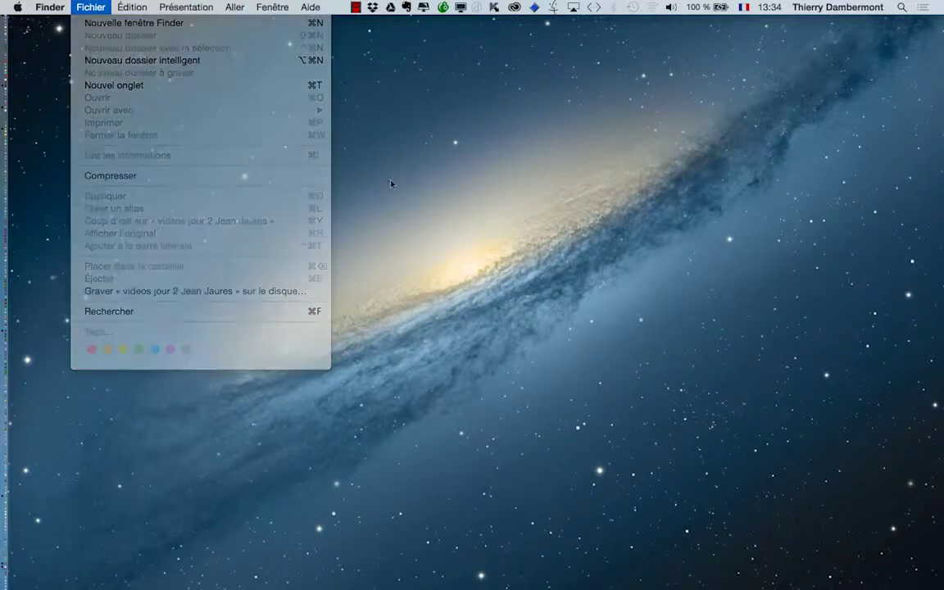
key(super+n)
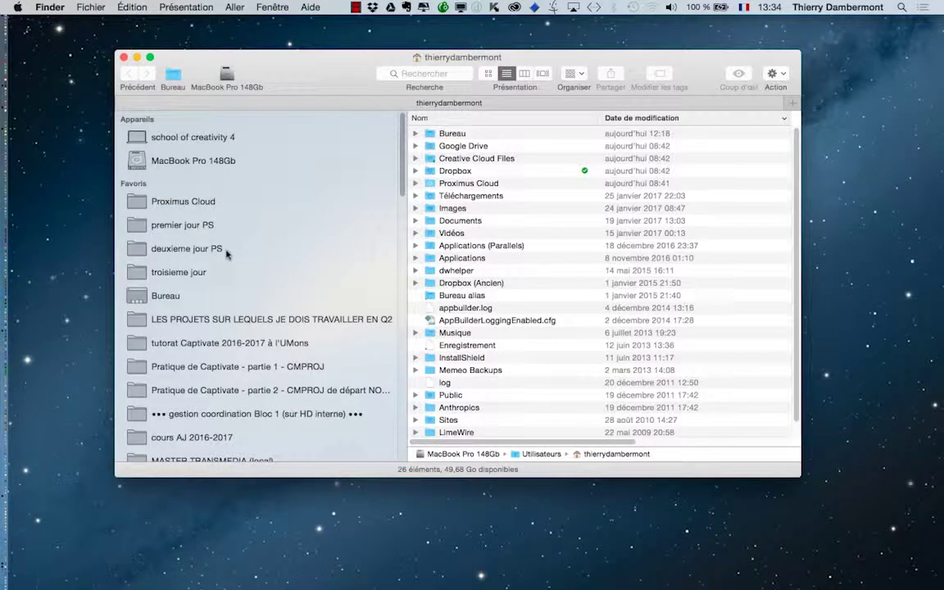
Step: Open the "composition de calques" folder inside "troisieme jour" and display its files as icons
click(231, 271)
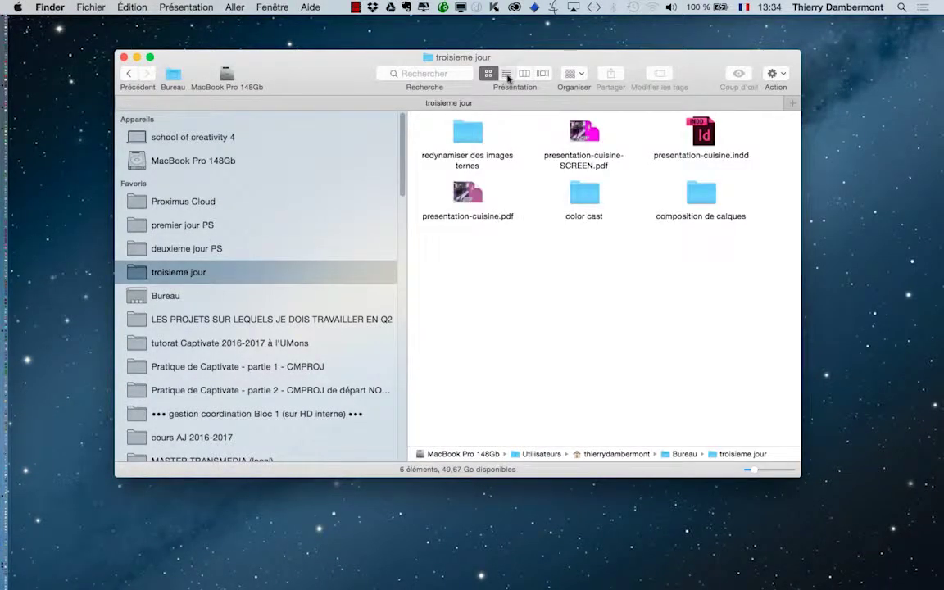
click(506, 74)
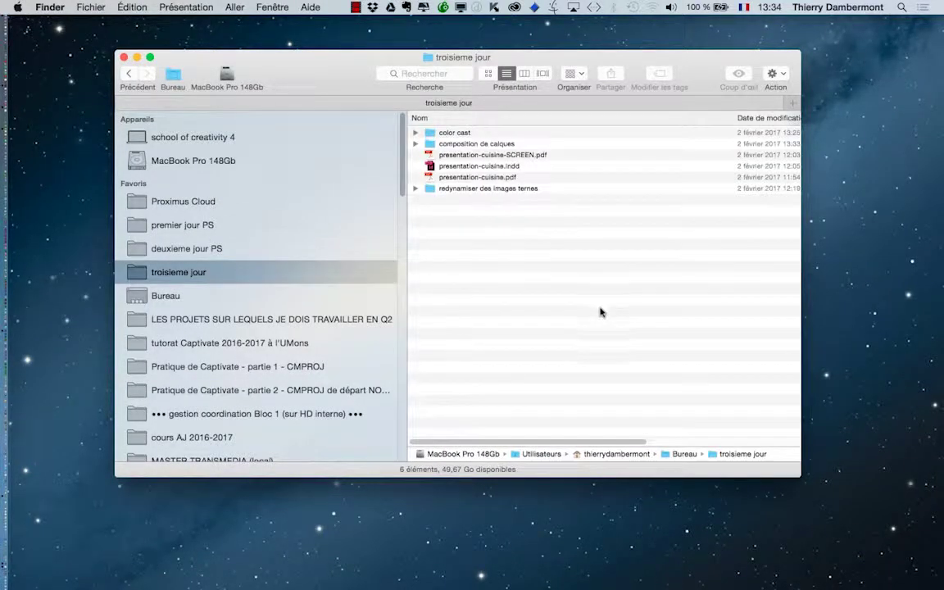
double_click(473, 144)
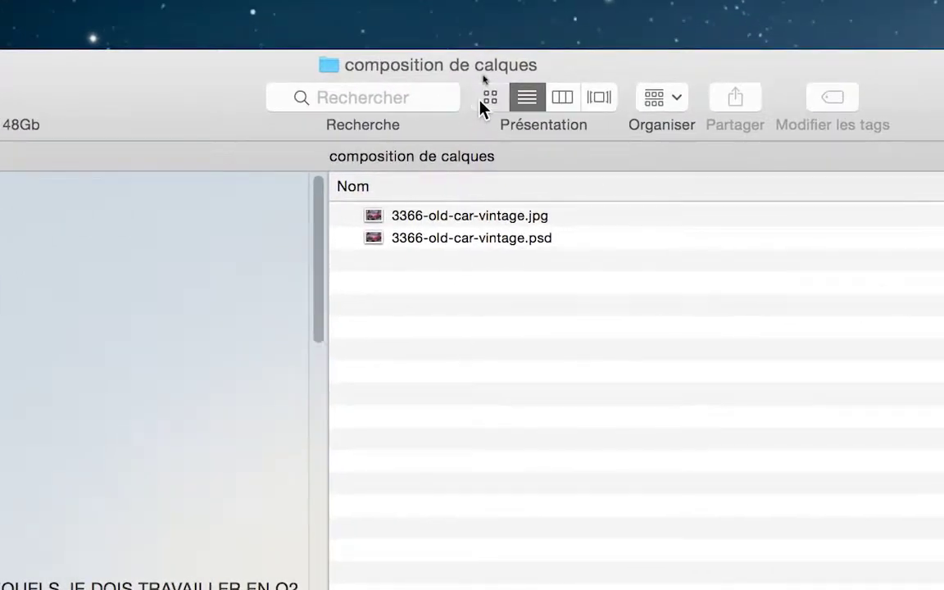
click(567, 96)
Step: Rename 3366-old-car-vintage.psd to 3366-old-car-vintage.txt by changing only its extension
click(525, 160)
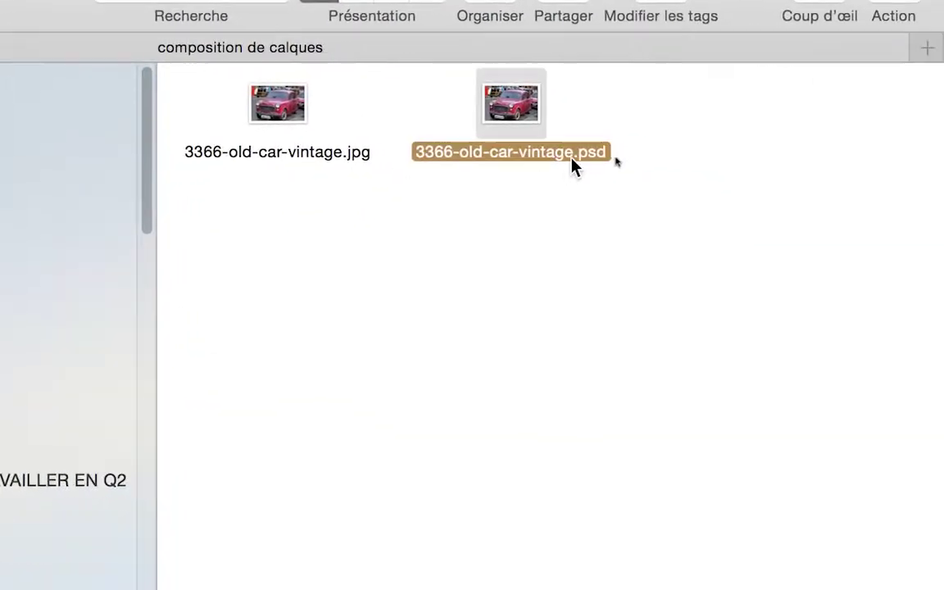
key(Return)
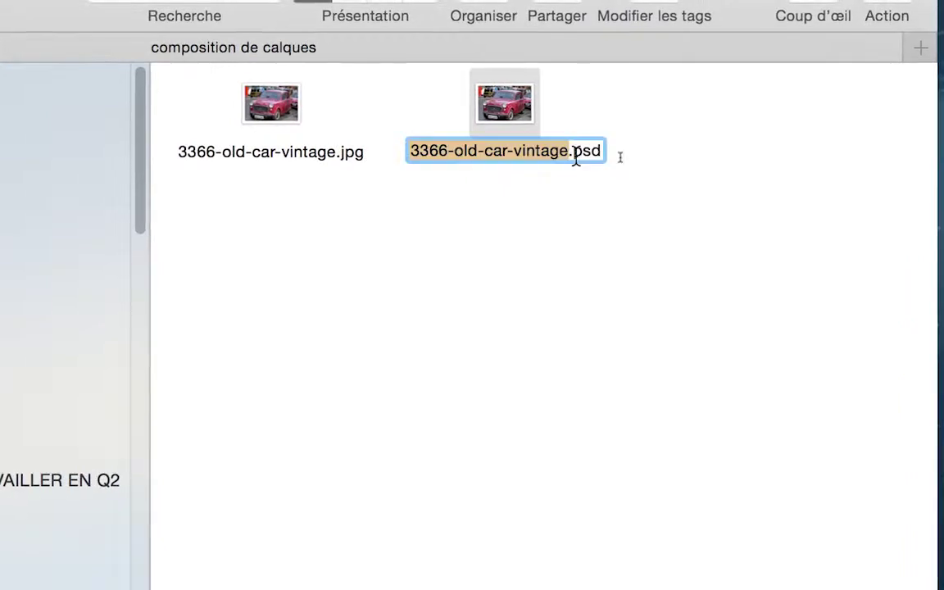
click(576, 154)
double_click(582, 152)
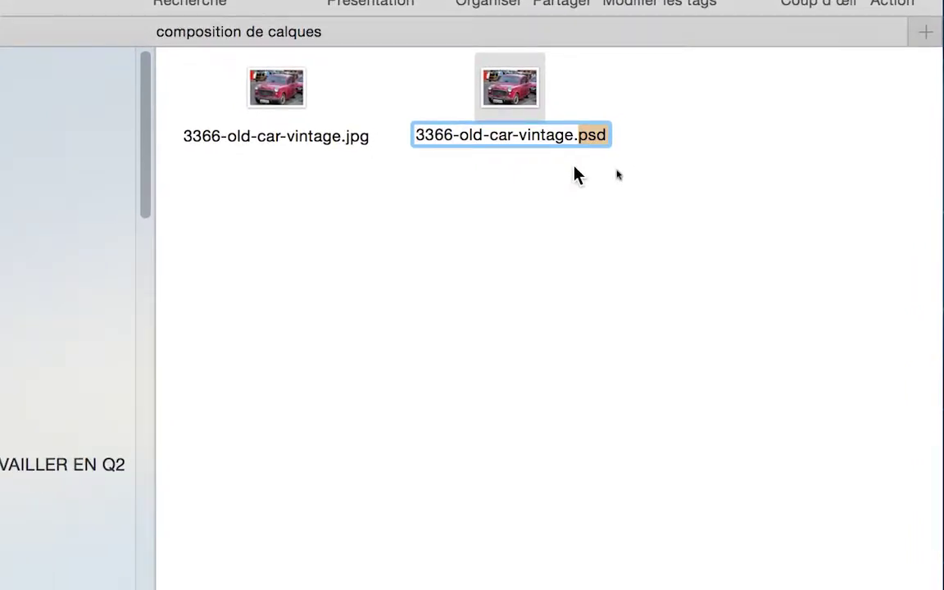
text(txt)
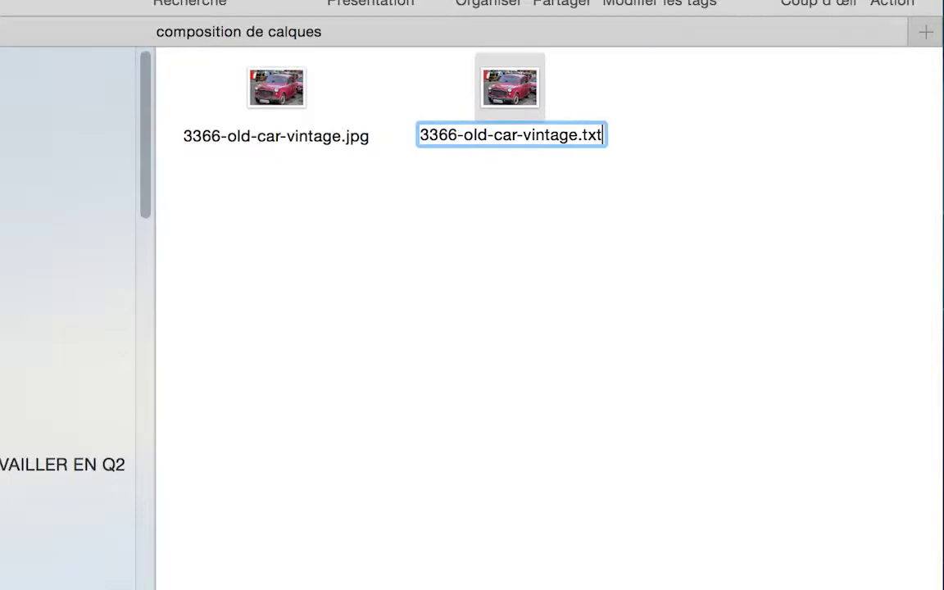
key(Return)
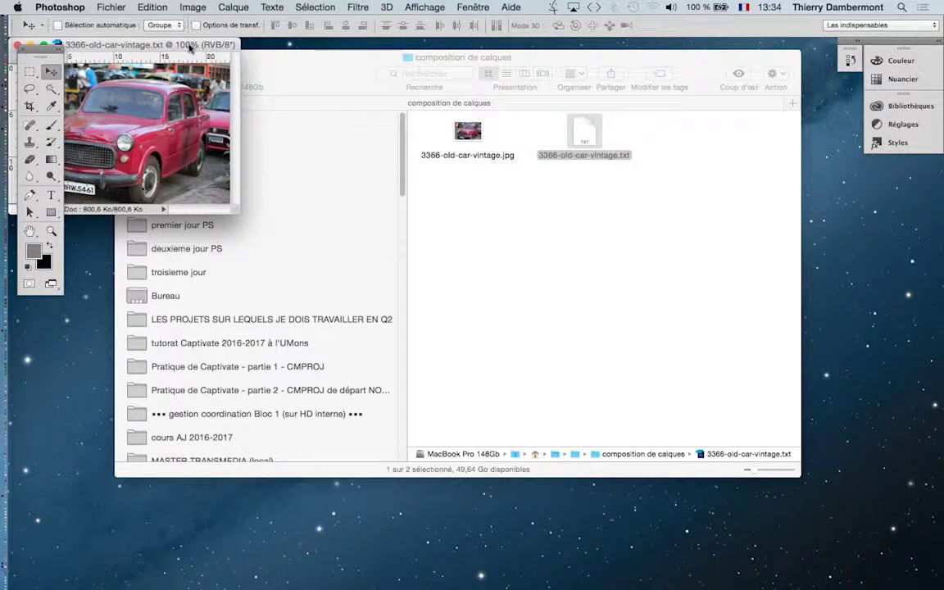
Step: Close the car document in Photoshop and open 3366-old-car-vintage.txt from the Finder with TextEdit
key(super+w)
right_click(588, 146)
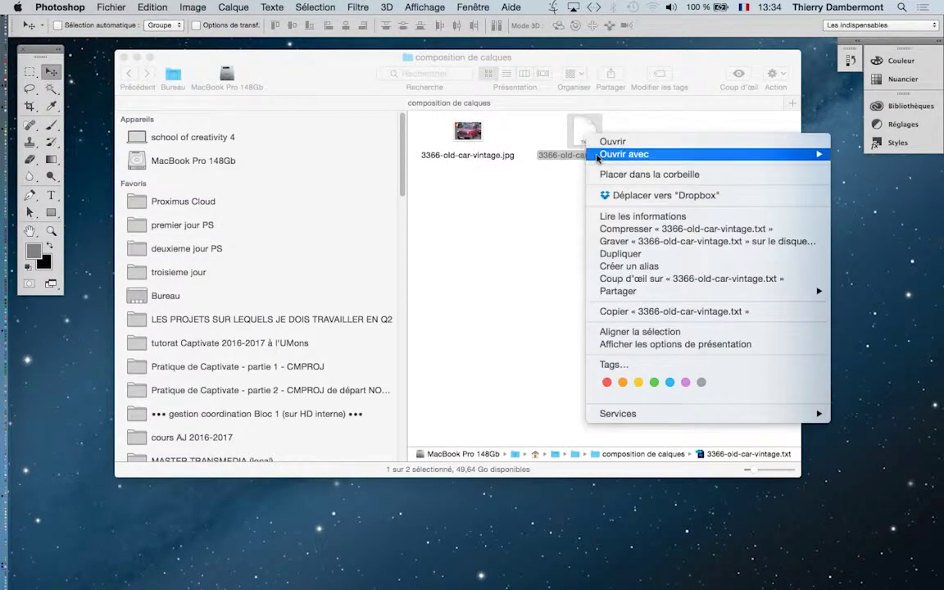
mouse_move(598, 155)
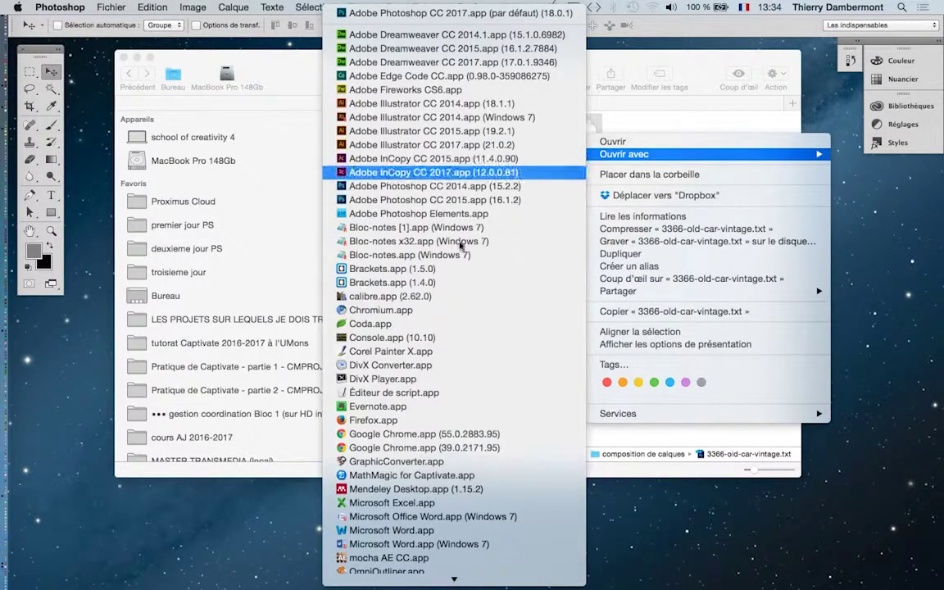
scroll(414, 492, down, 5)
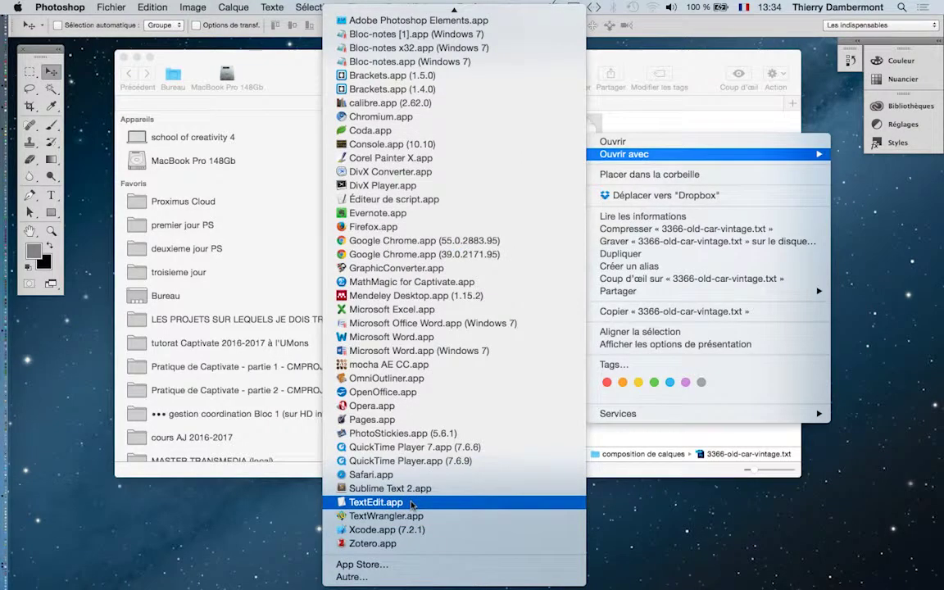
click(412, 503)
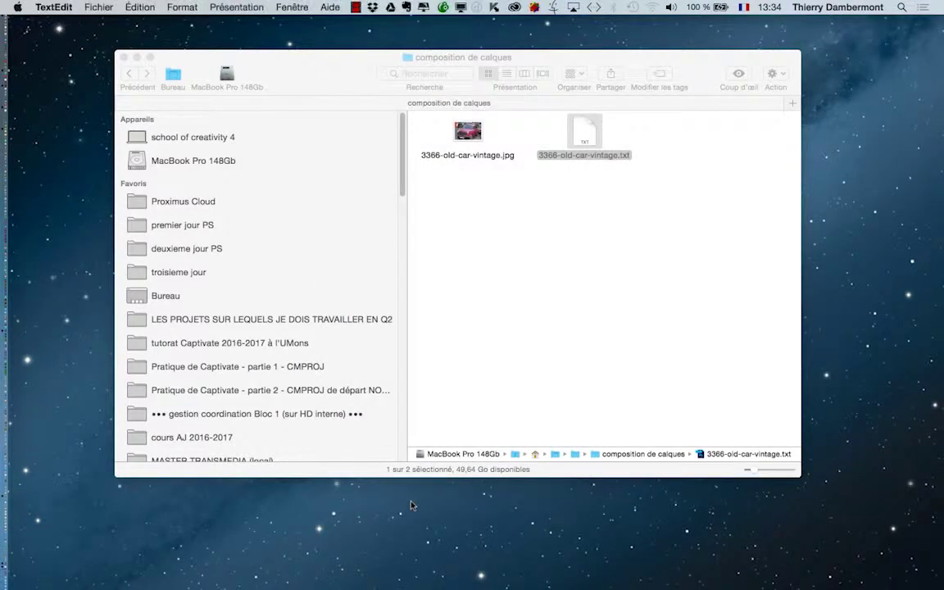
Step: Enlarge the TextEdit window downwards and examine the XMP metadata and encoded image data in 3366-old-car-vintage.txt
drag(281, 144, 280, 41)
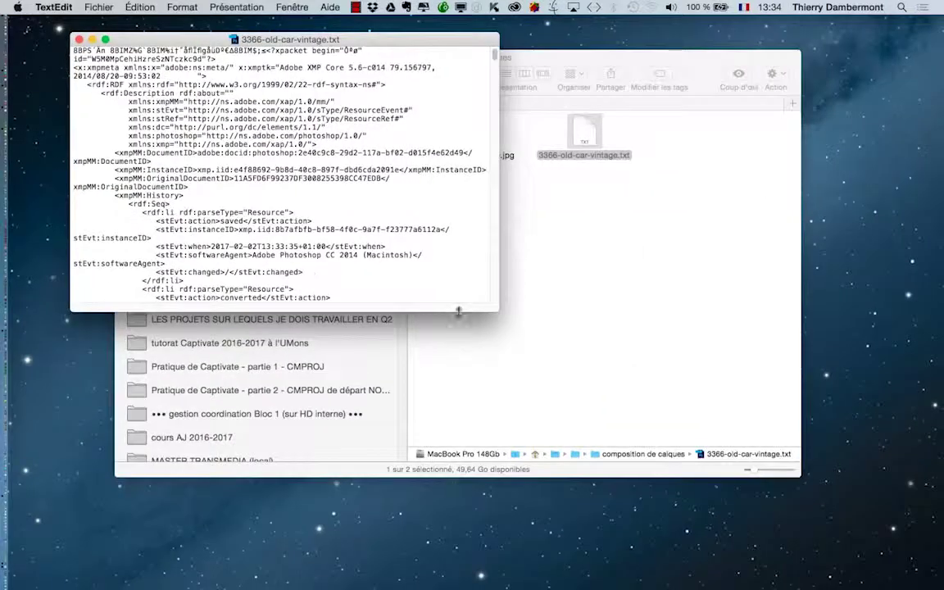
drag(497, 309, 495, 502)
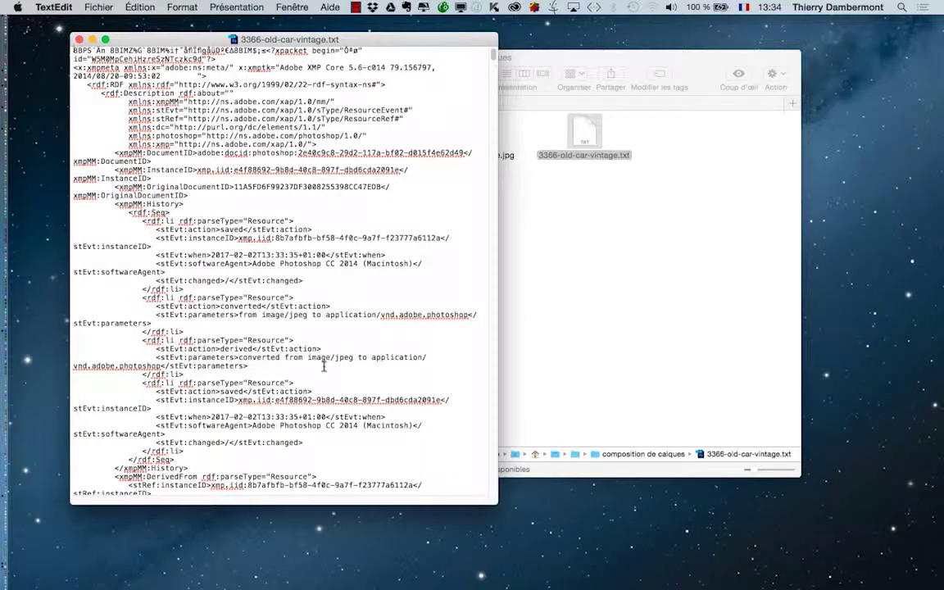
scroll(307, 345, down, 10)
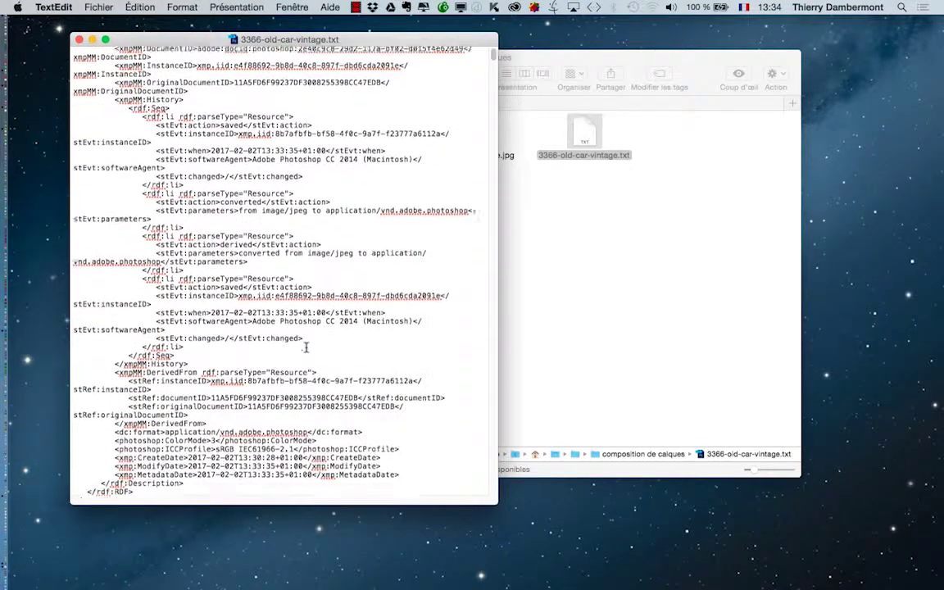
scroll(306, 350, down, 10)
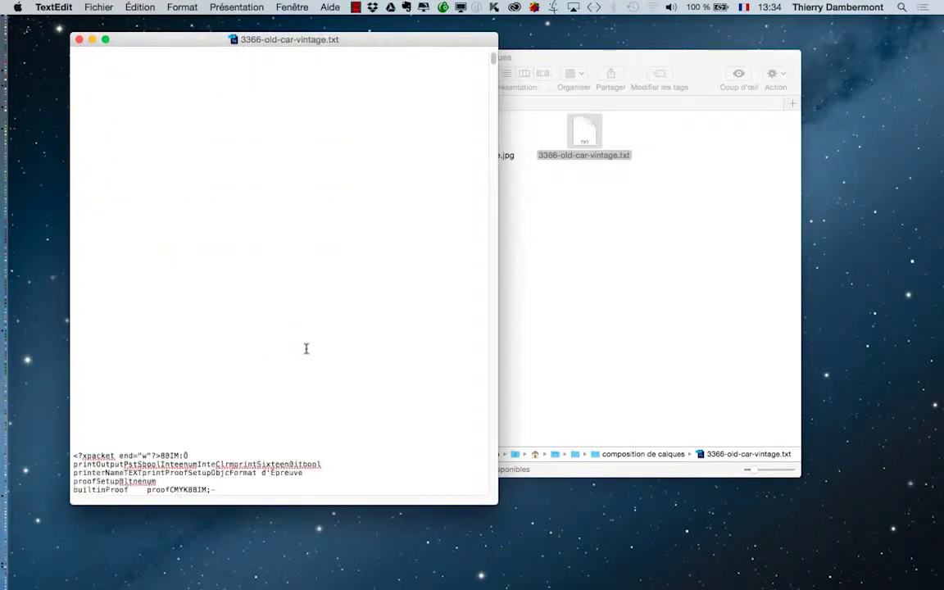
scroll(307, 349, down, 15)
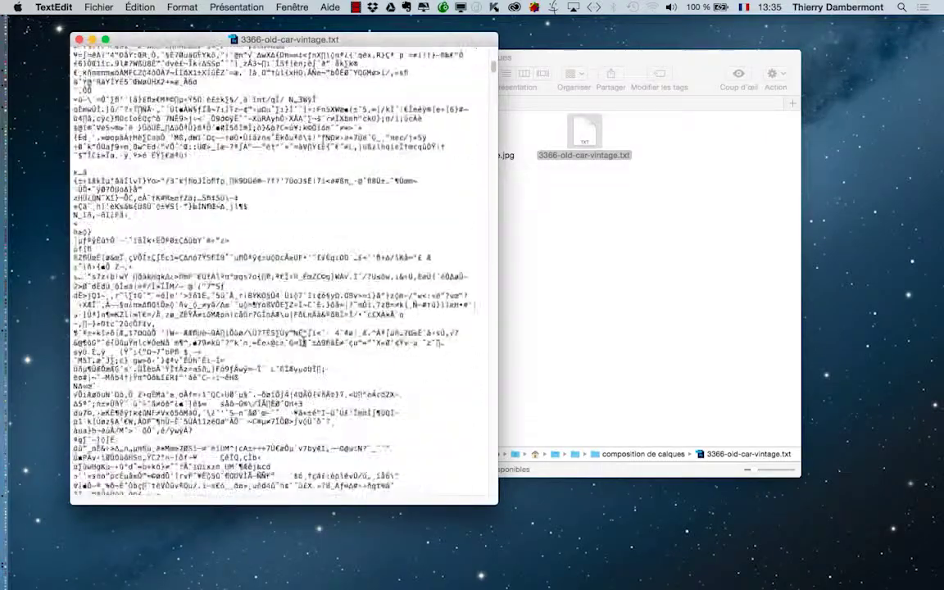
scroll(307, 349, down, 15)
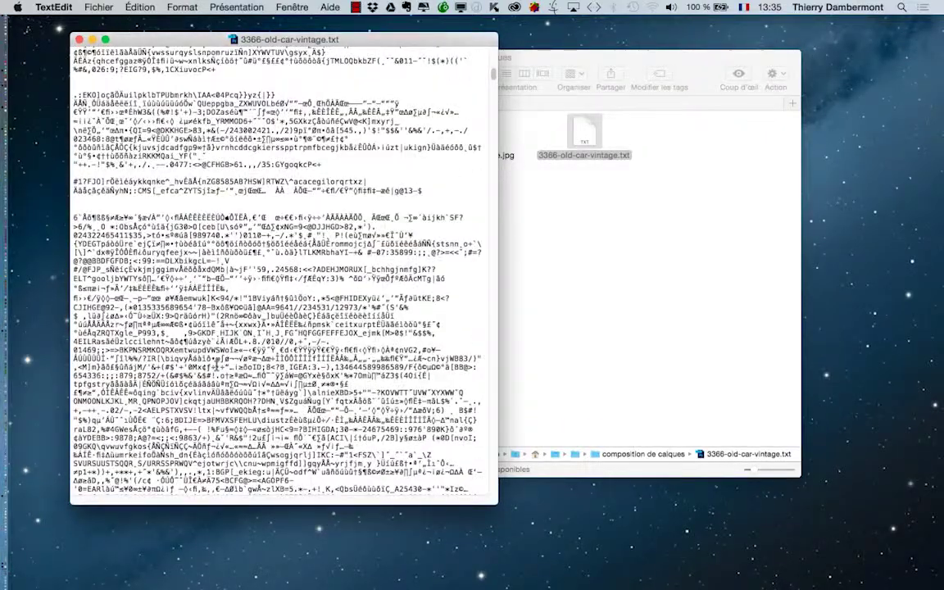
scroll(306, 350, down, 5)
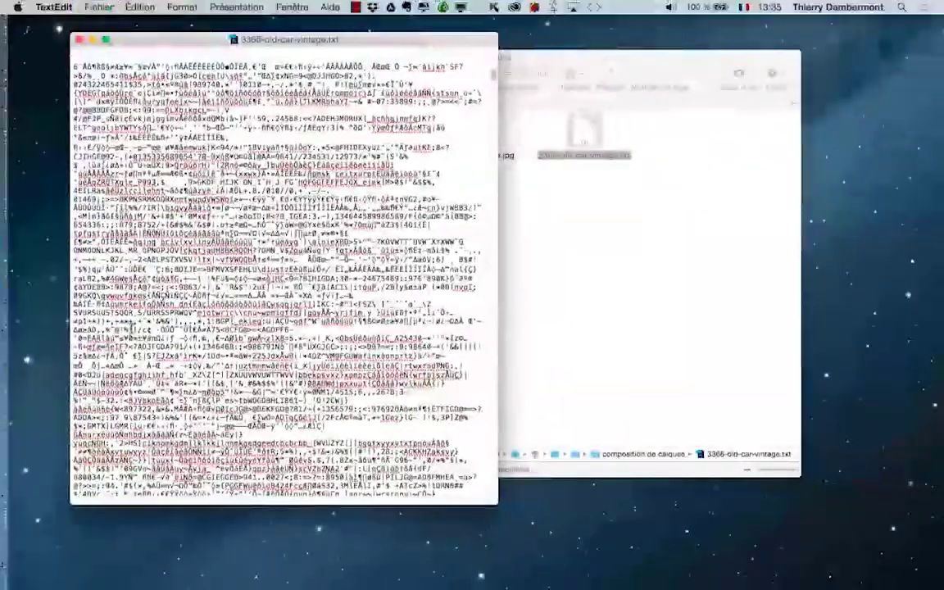
scroll(131, 327, down, 15)
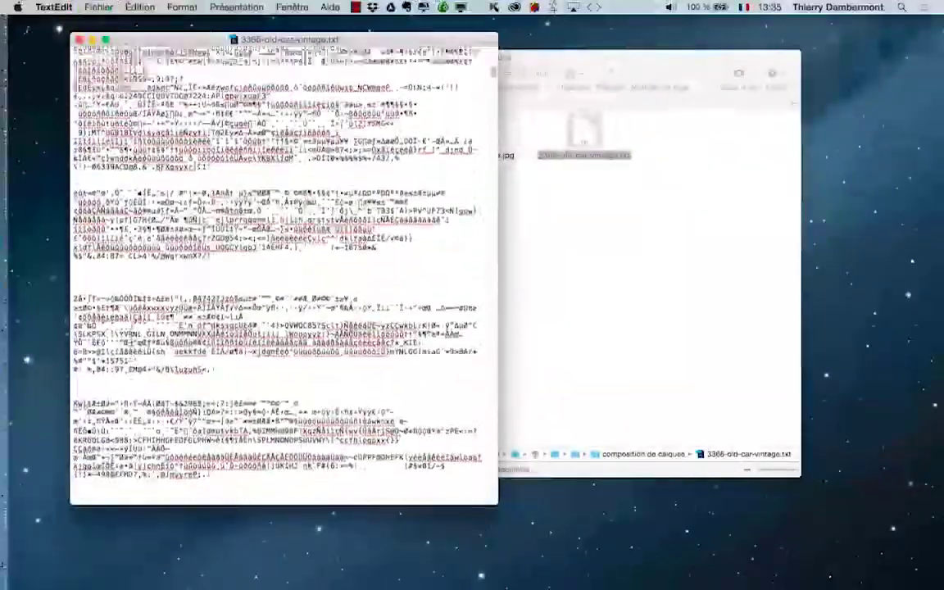
scroll(131, 328, down, 15)
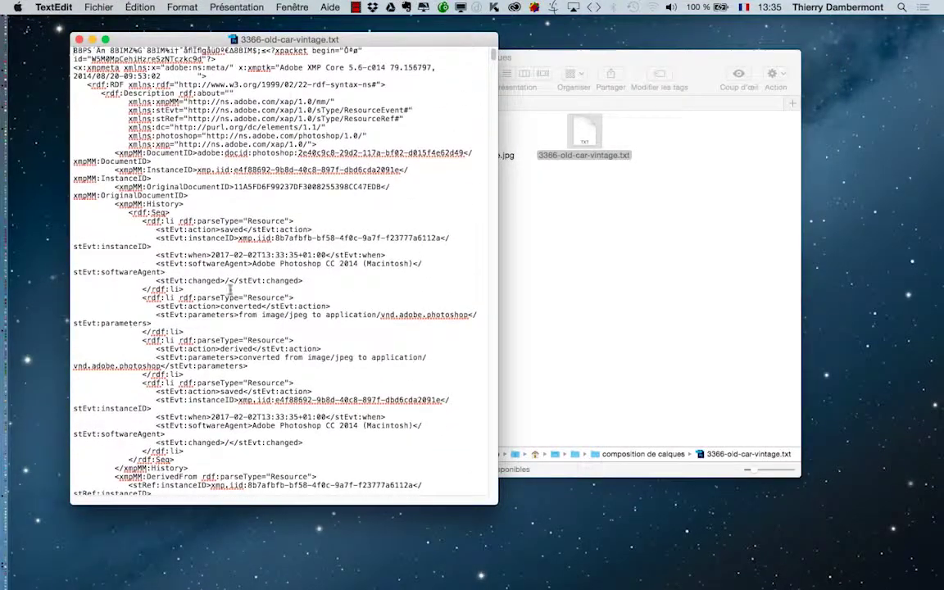
Step: Search the file's text for SRGB in a wider TextEdit window, and close the file
drag(361, 38, 340, 31)
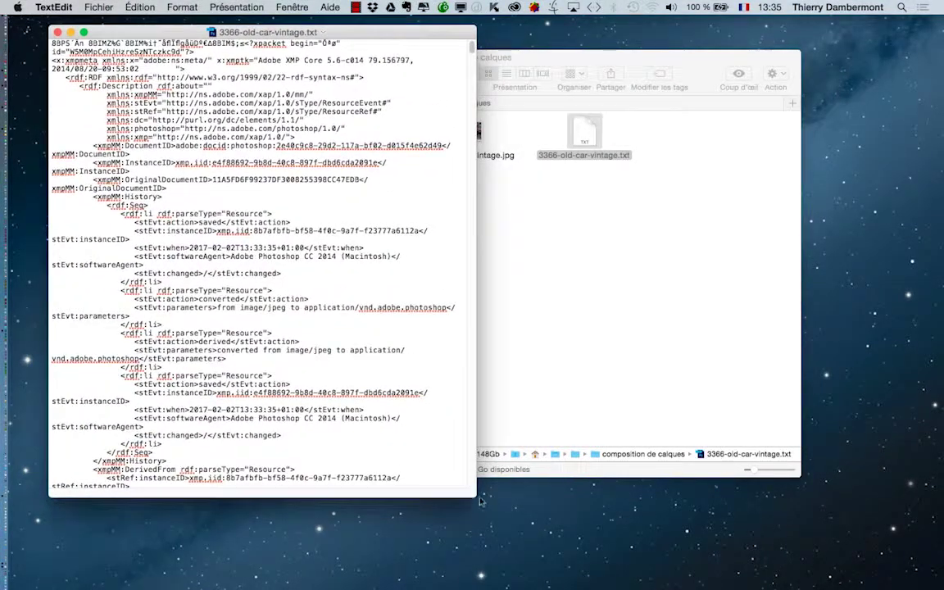
drag(475, 496, 662, 568)
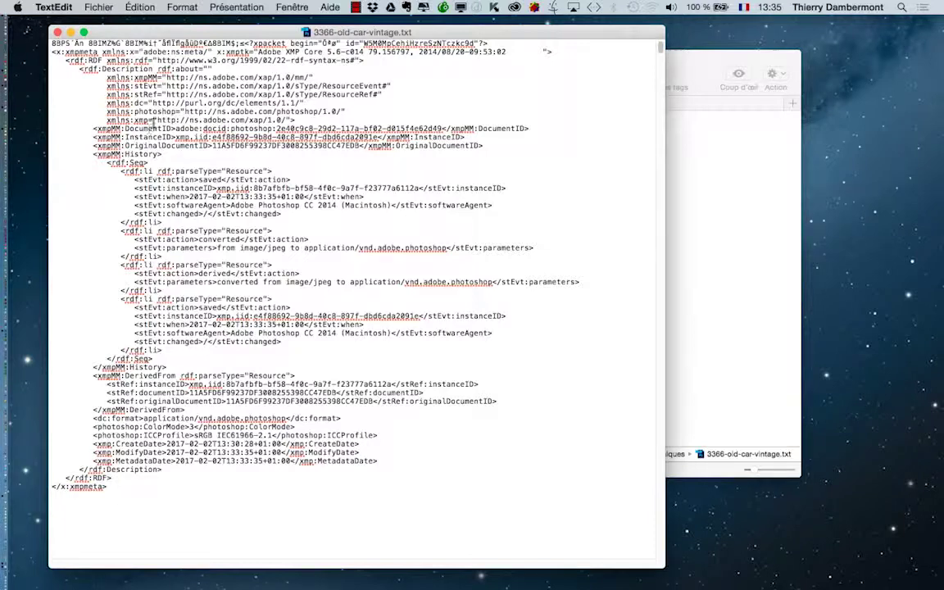
key(super+f)
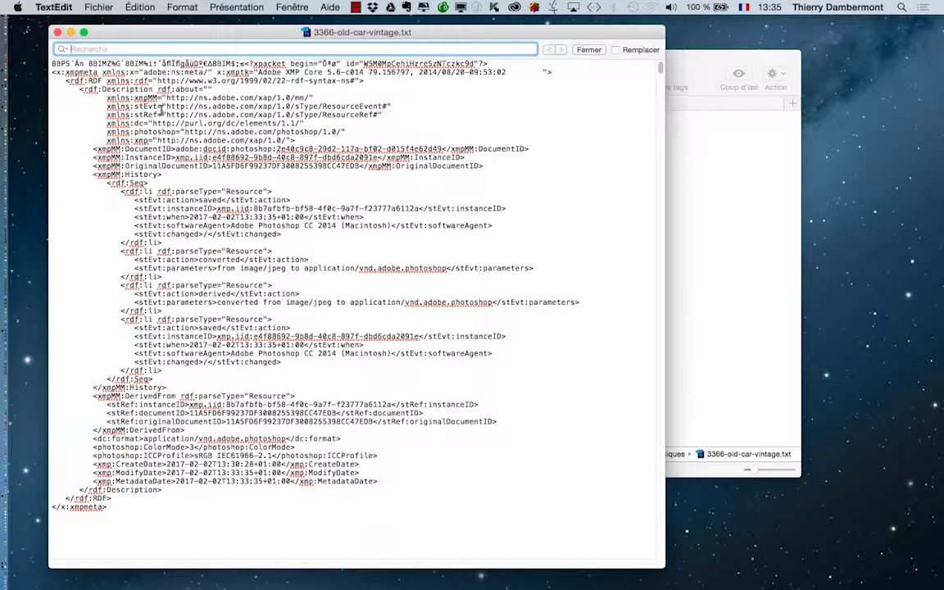
text(Sl)
text(RGB)
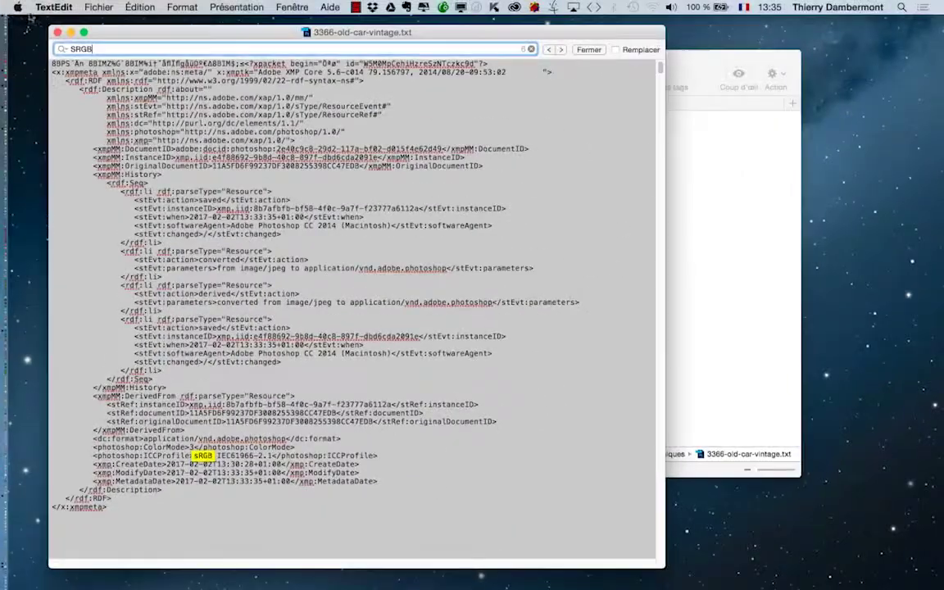
click(56, 34)
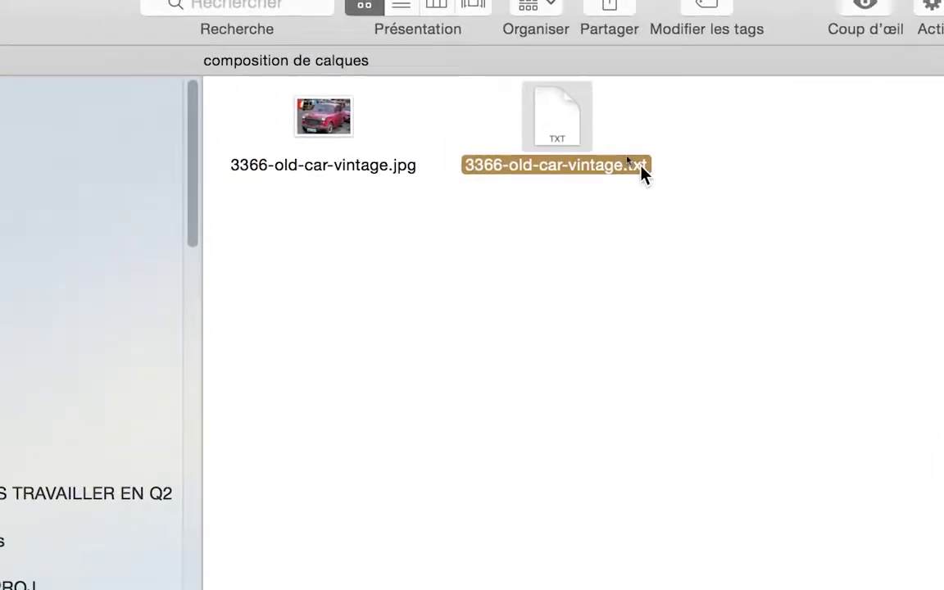
Step: Rename 3366-old-car-vintage.txt to 3366-old-car-vintage.psd in the "composition de calques" folder
click(638, 167)
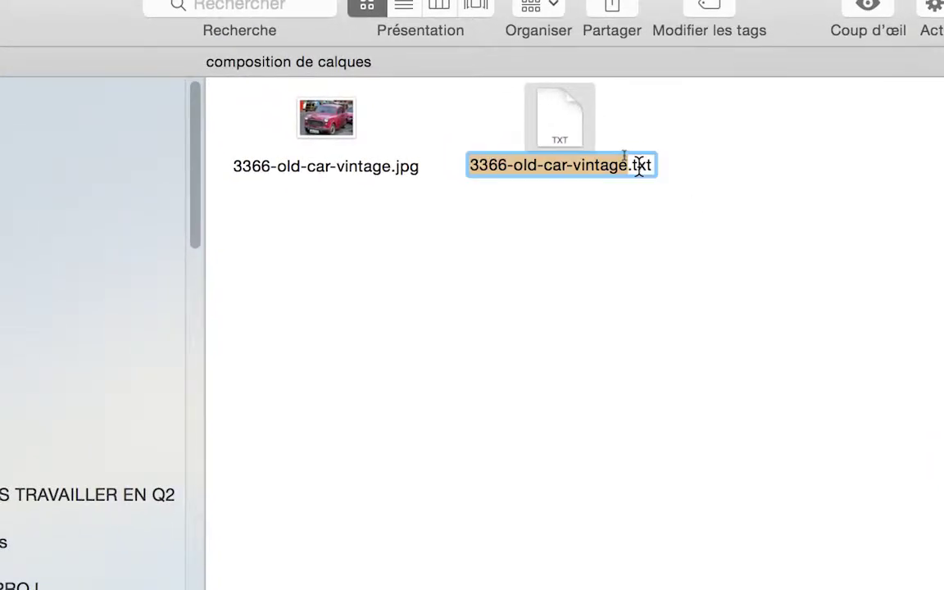
click(639, 166)
double_click(638, 166)
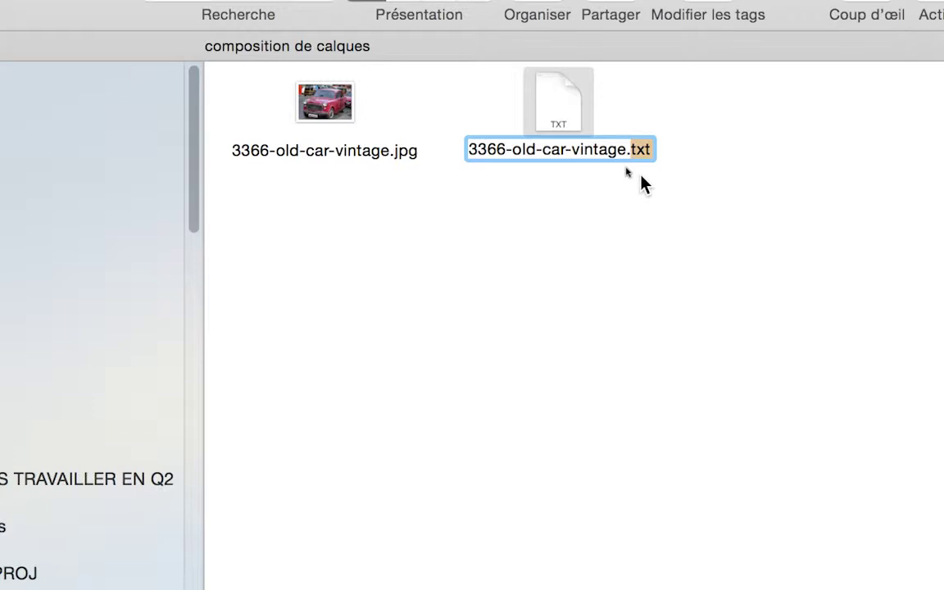
text(psd)
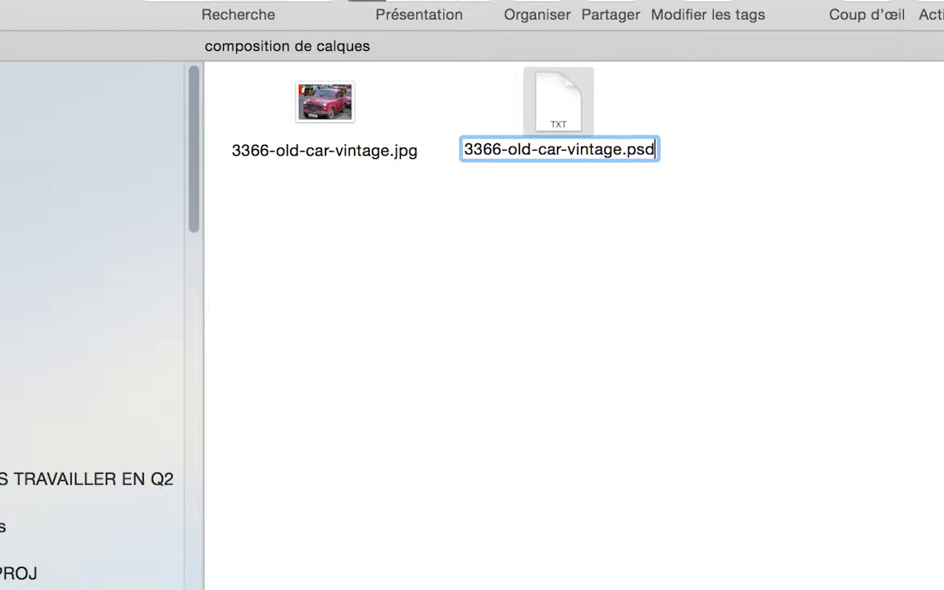
key(Return)
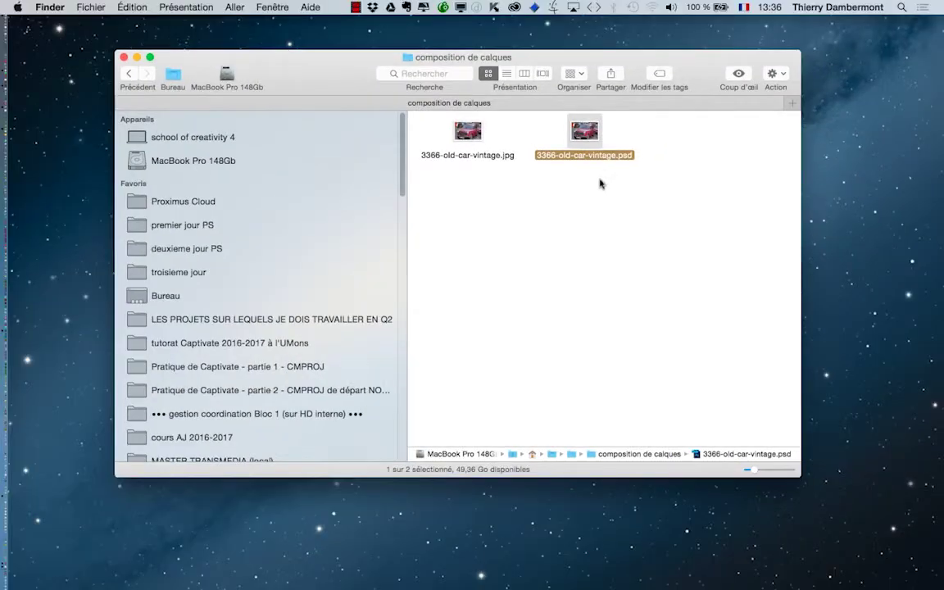
Step: Open 3366-old-car-vintage.psd in Photoshop and display it in full screen mode with the menu bar
double_click(596, 134)
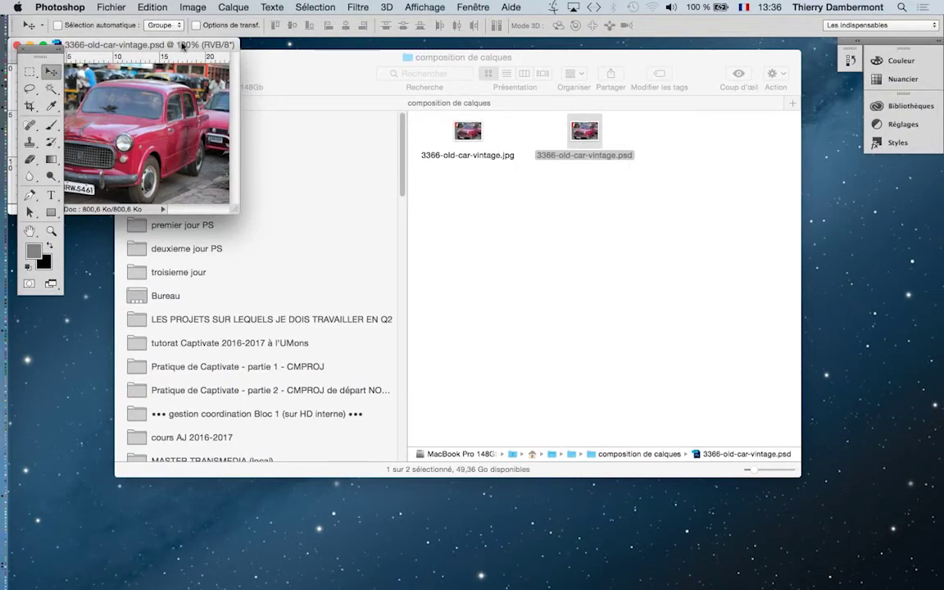
drag(181, 43, 292, 78)
key(f)
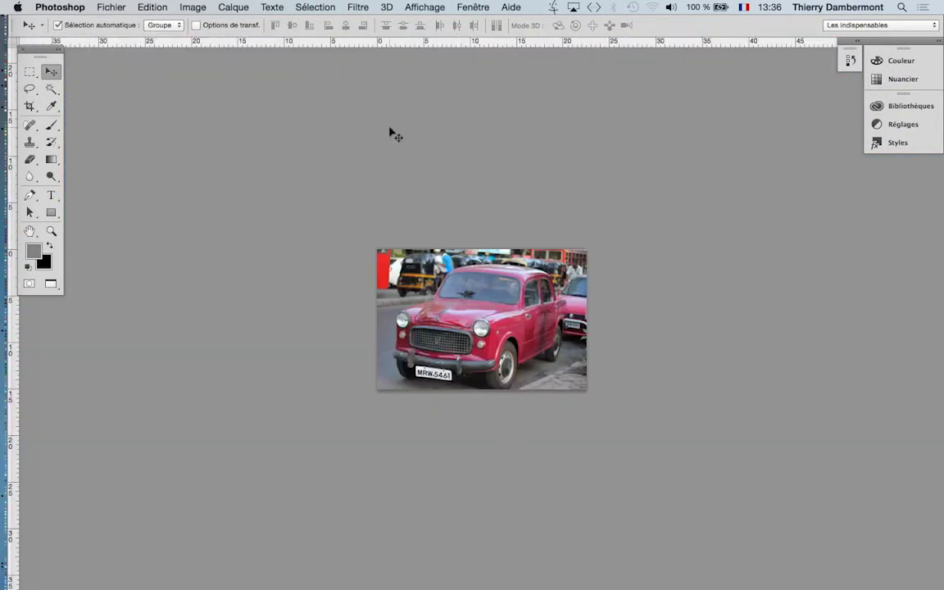